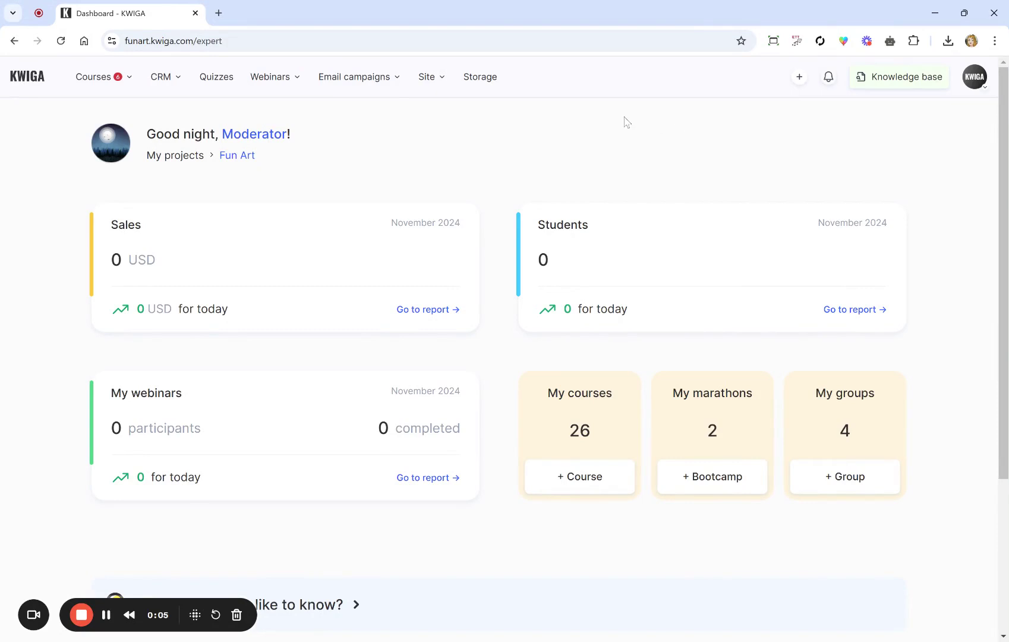
Create a new course named SMM
left_click(93, 80)
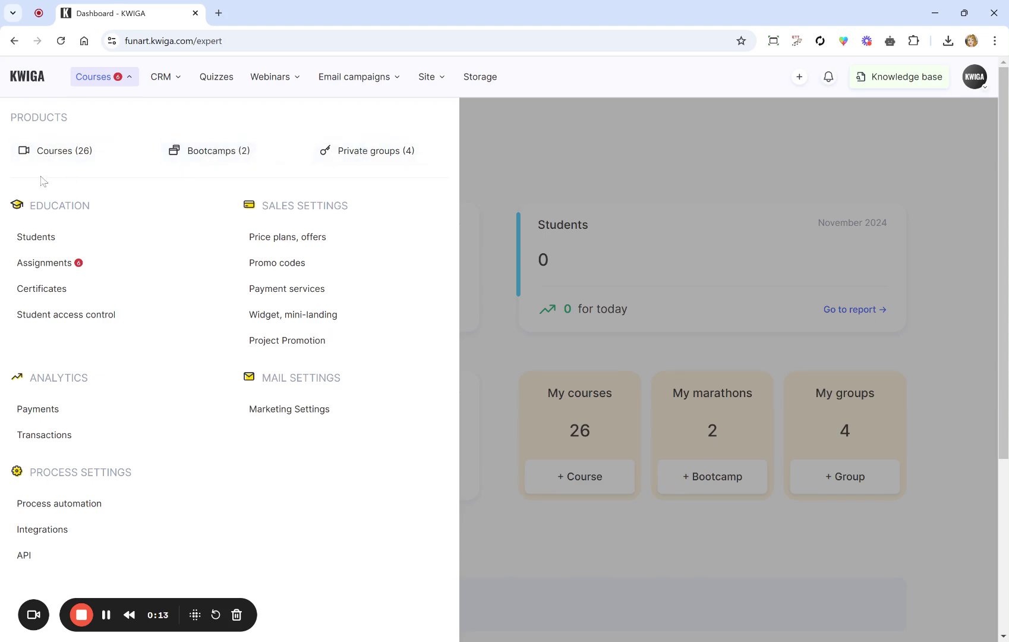
left_click(80, 158)
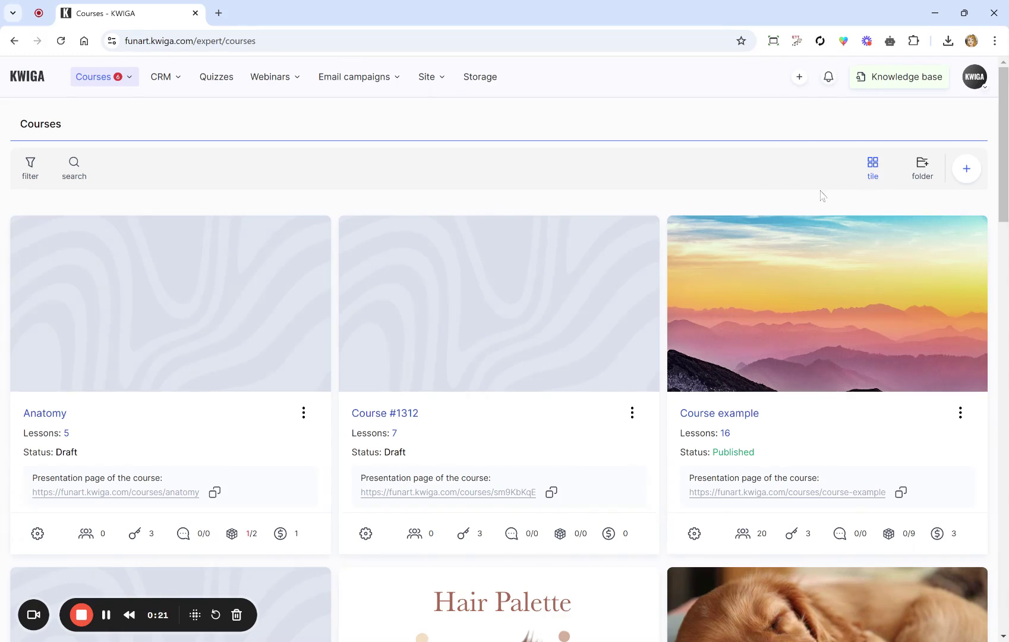
left_click(967, 171)
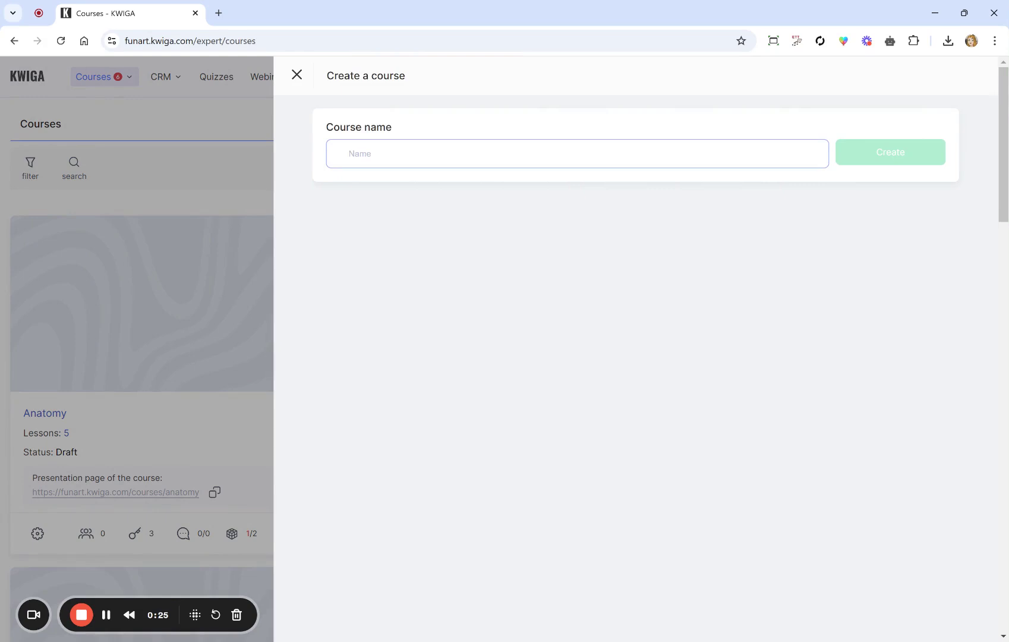
type("SMM")
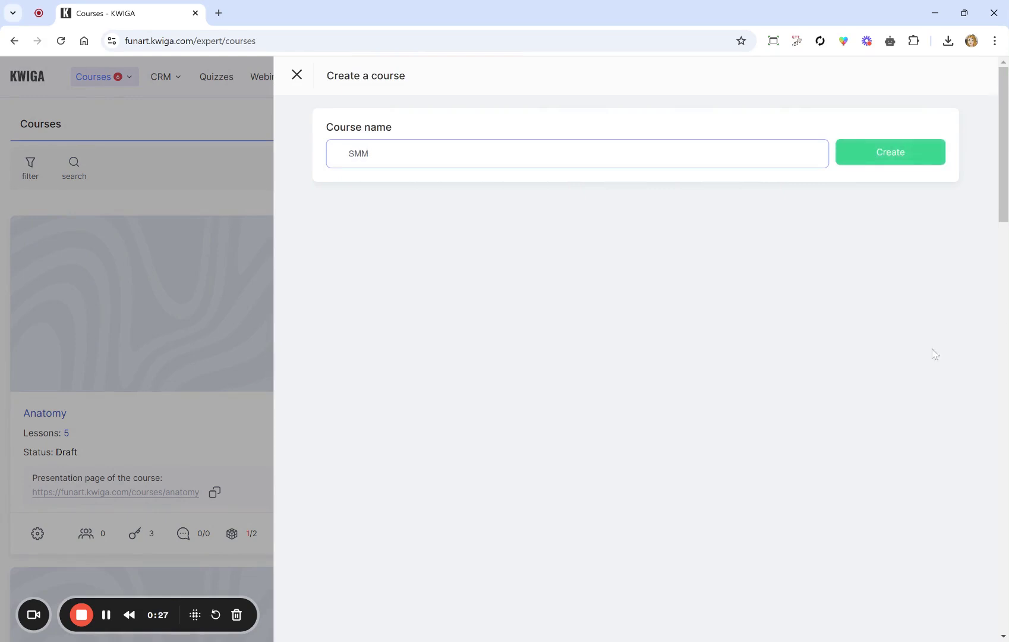
left_click(866, 153)
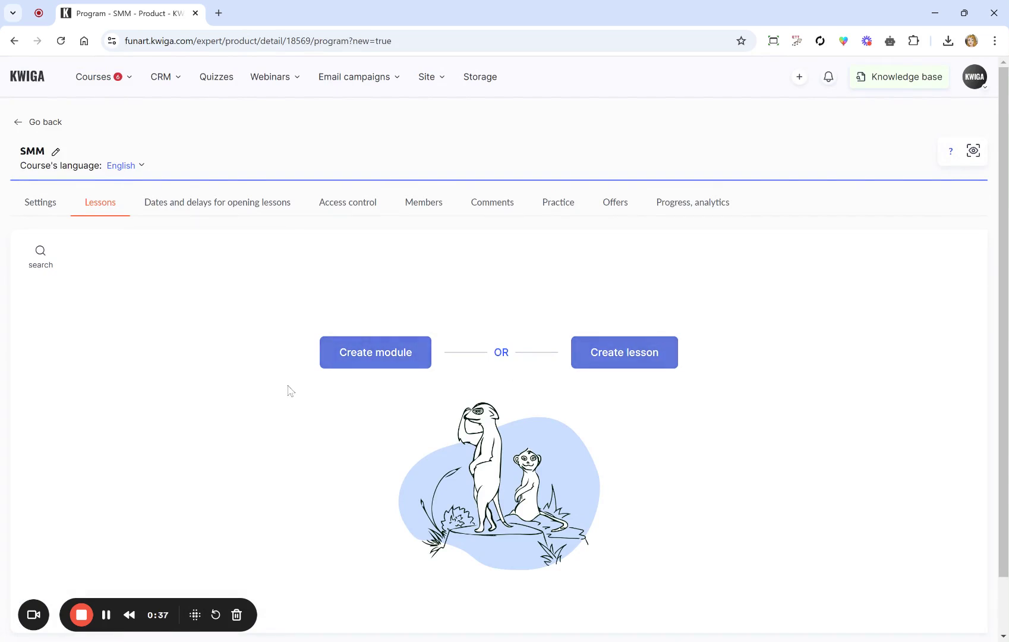
Create the course's first module and title it "Module 1 -Intro"
left_click(386, 355)
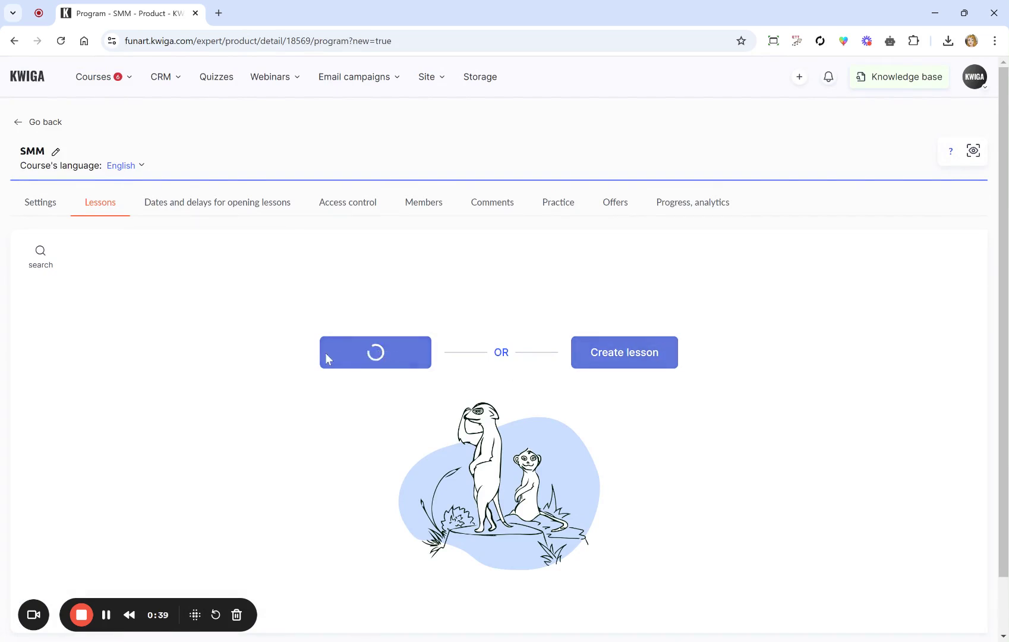
key("ctrl+a")
type("Module 1 ")
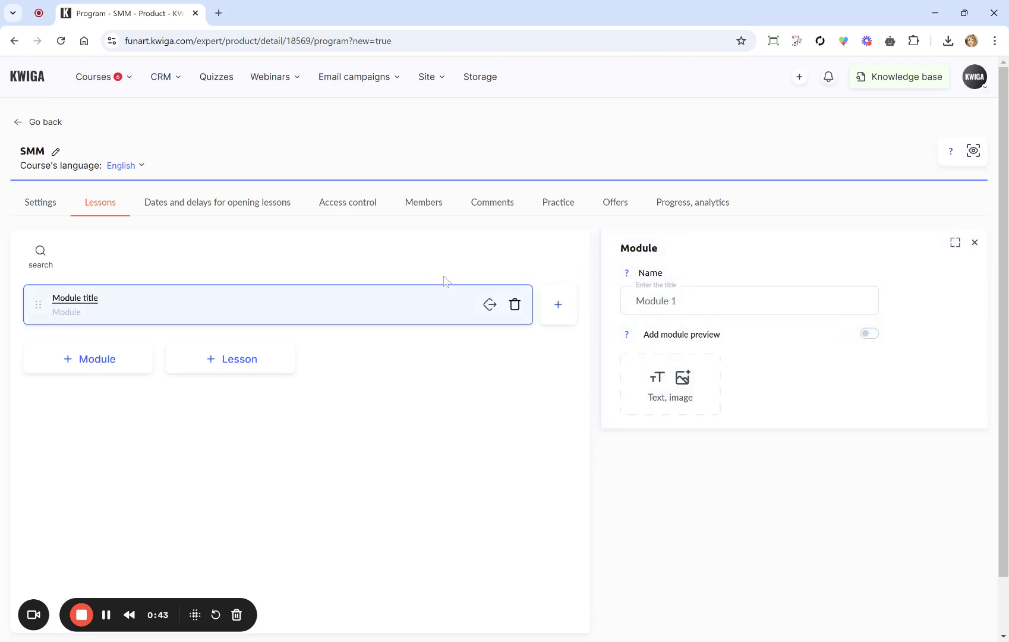
type("- ")
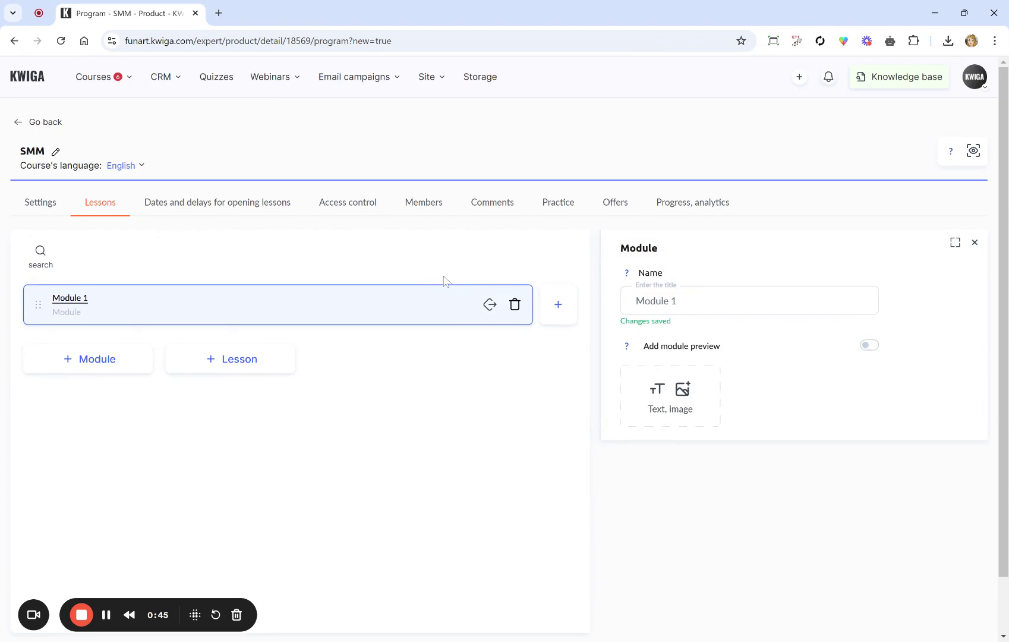
type("Intro")
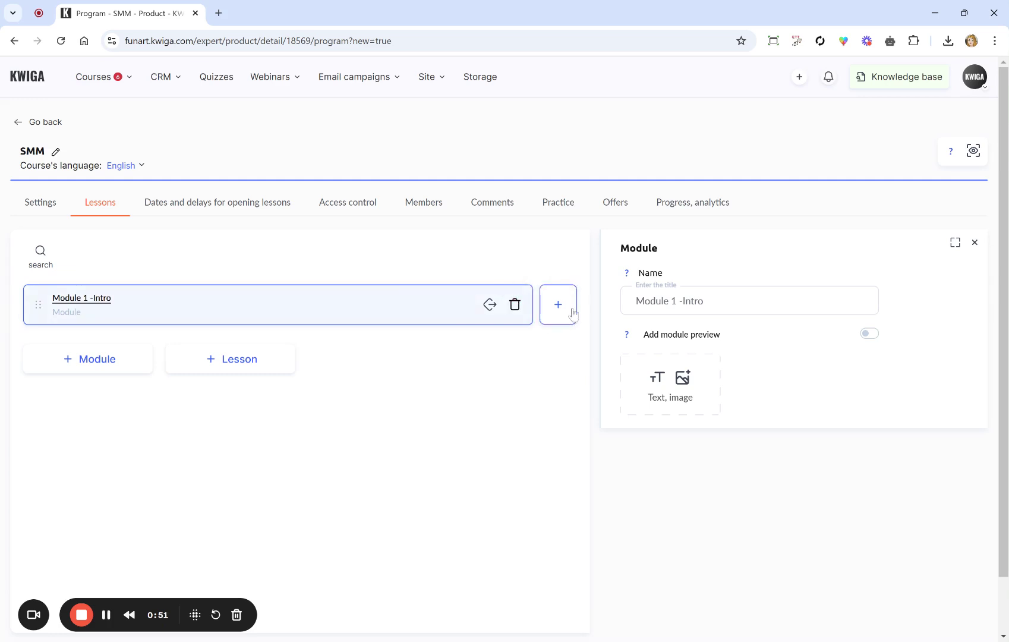
Add three lessons inside the Module 1 -Intro module
left_click(562, 309)
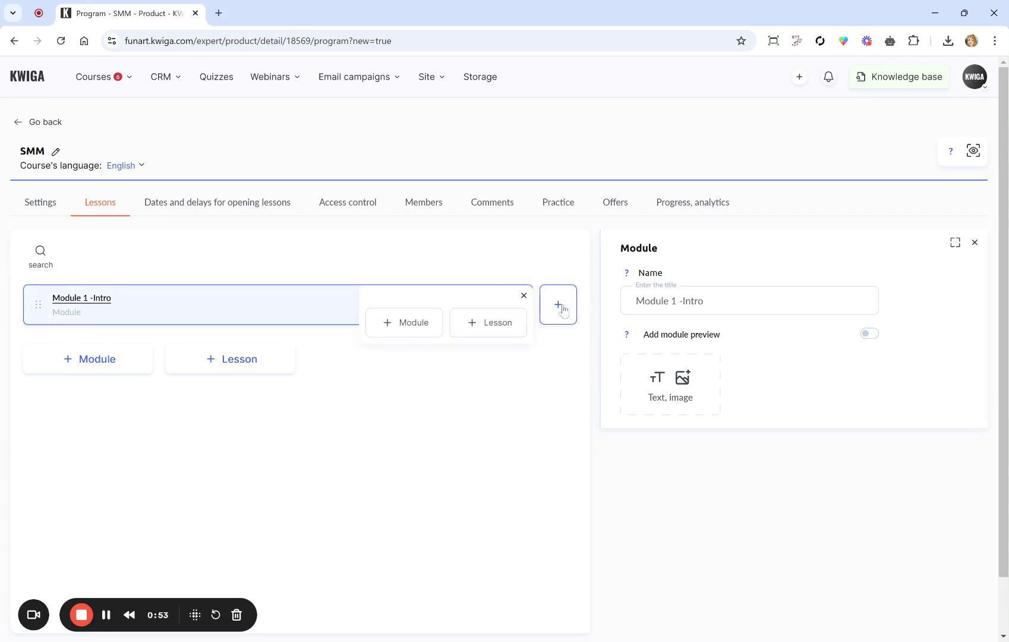
left_click(501, 326)
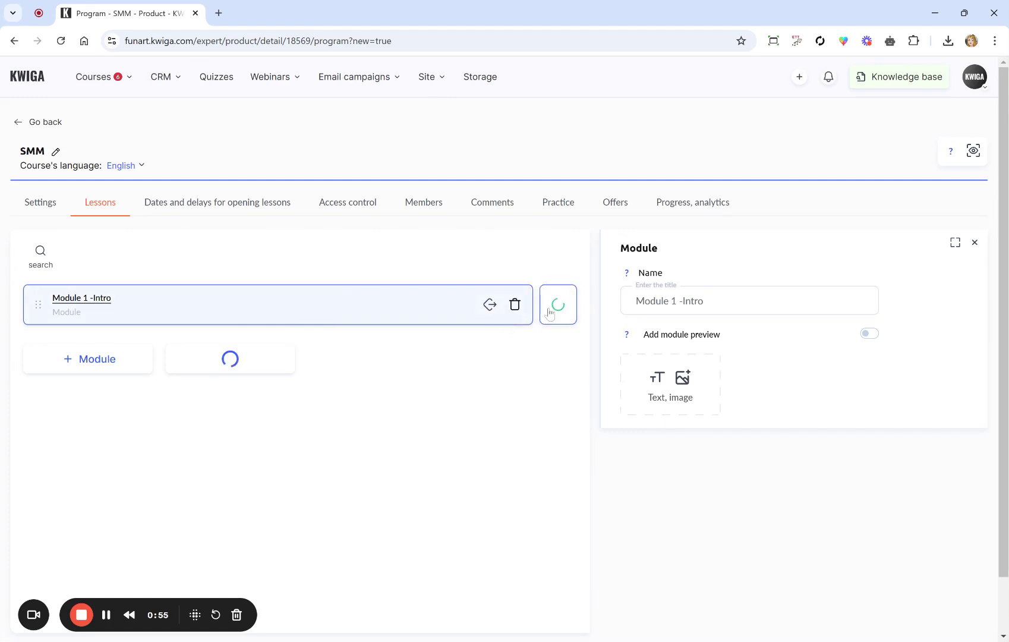
left_click(563, 311)
left_click(497, 324)
left_click(559, 306)
left_click(495, 326)
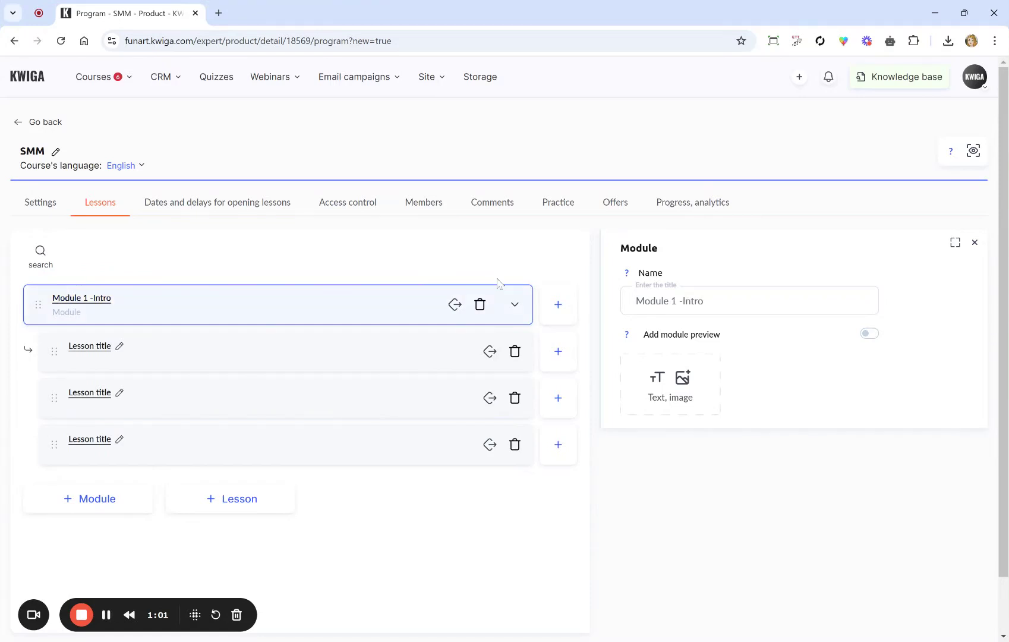
left_click(559, 307)
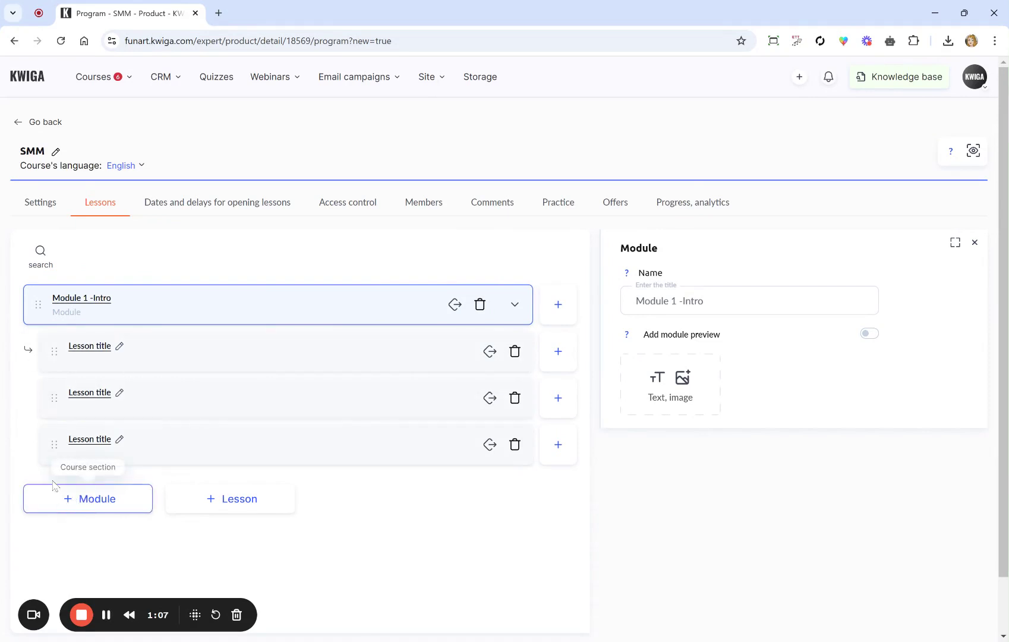
Add a second top-level module below the lessons and title it "Module 2"
left_click(75, 505)
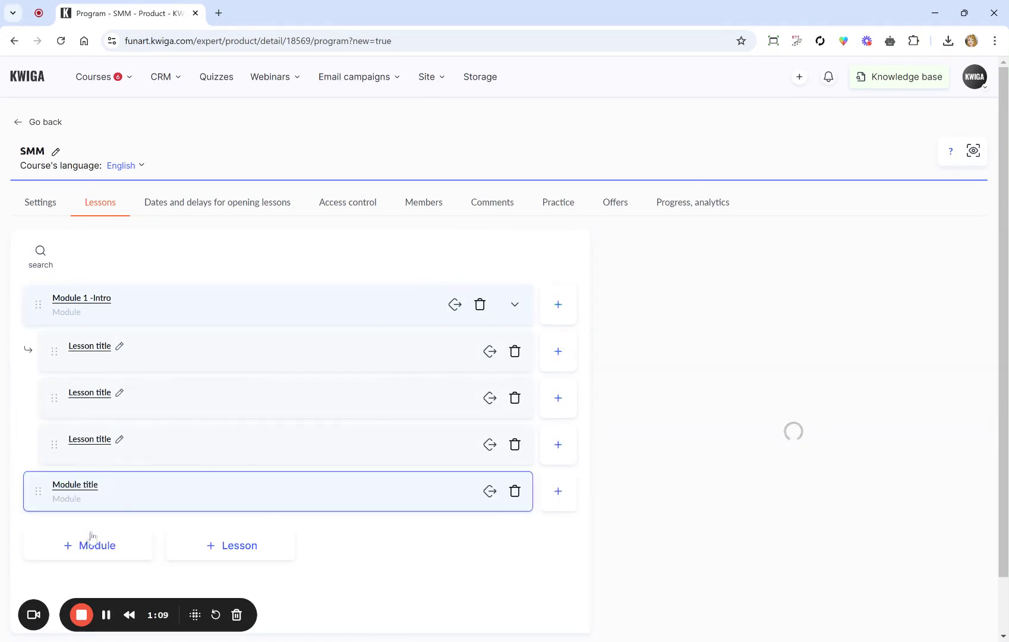
key("ctrl+a")
type("M")
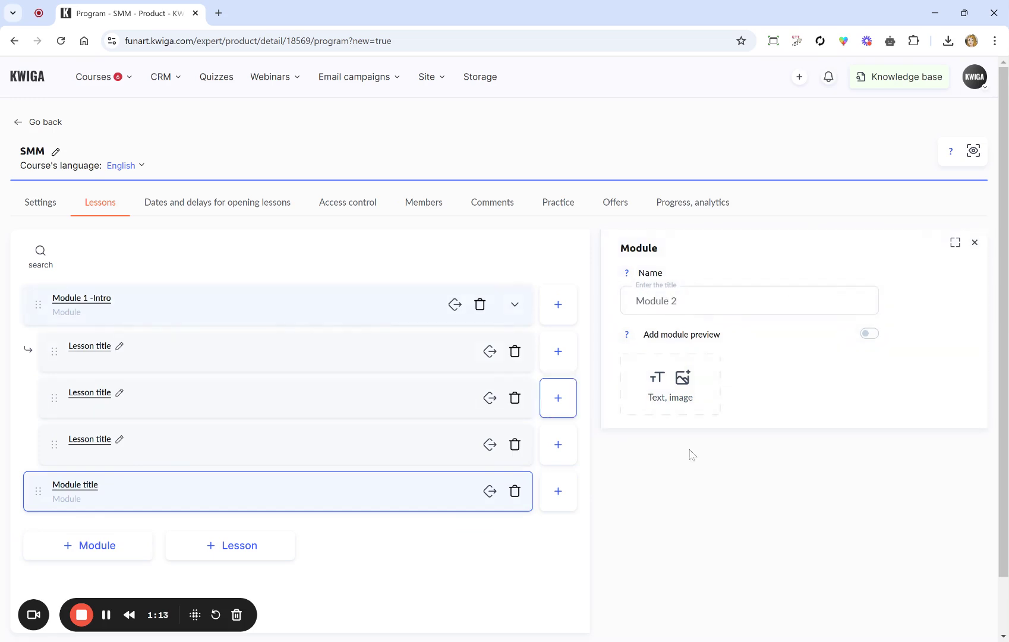
Add three lessons inside Module 2
left_click(563, 491)
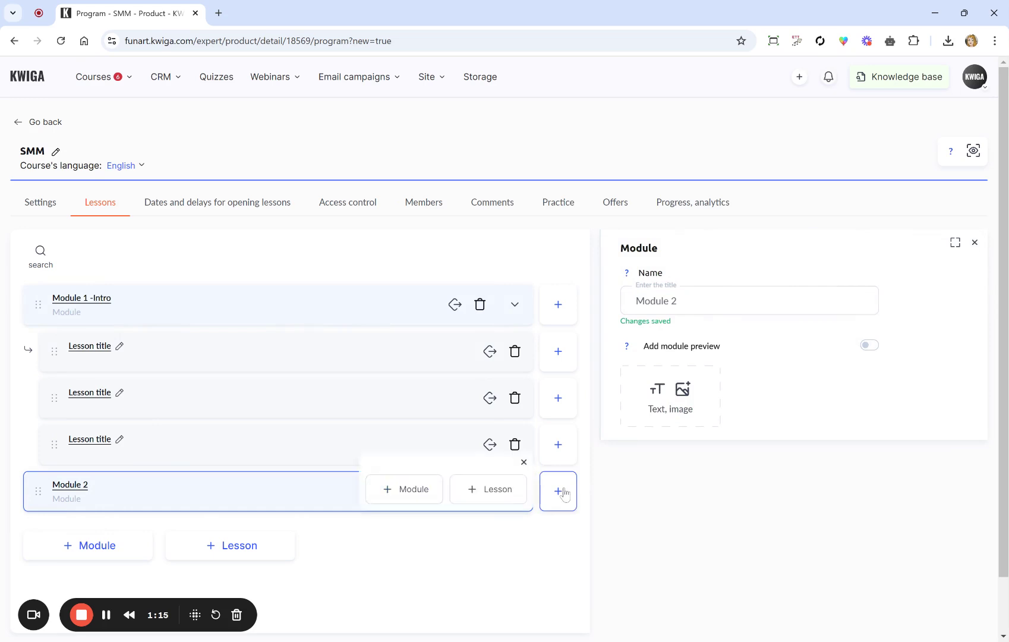
left_click(497, 496)
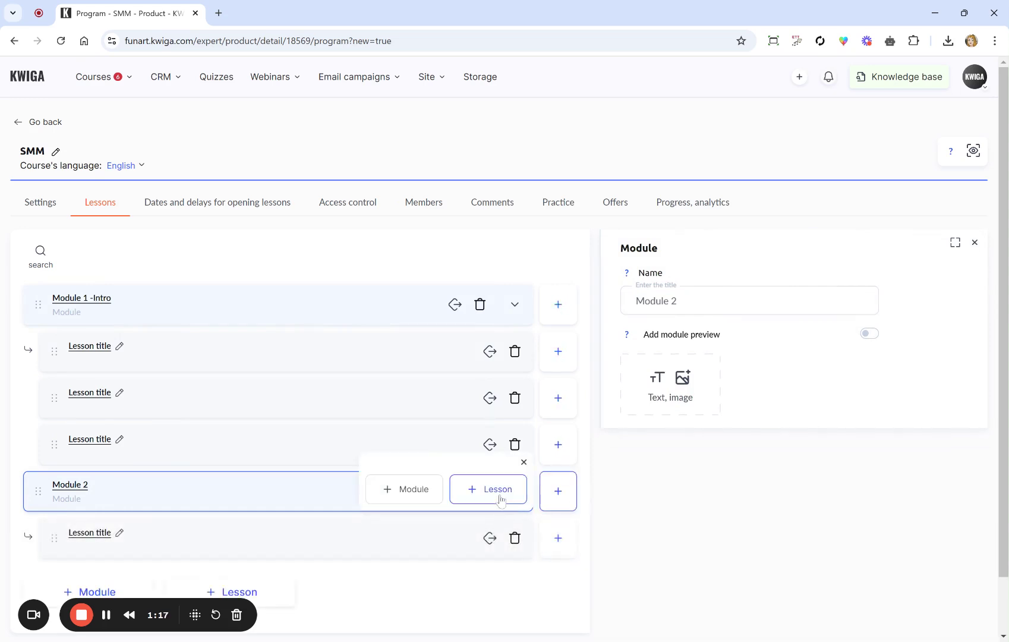
left_click(500, 497)
Rename the three lessons of Module 1 as Lesson 1, Lesson 2 and Lesson 3, in order
scroll(491, 500, "down", 2)
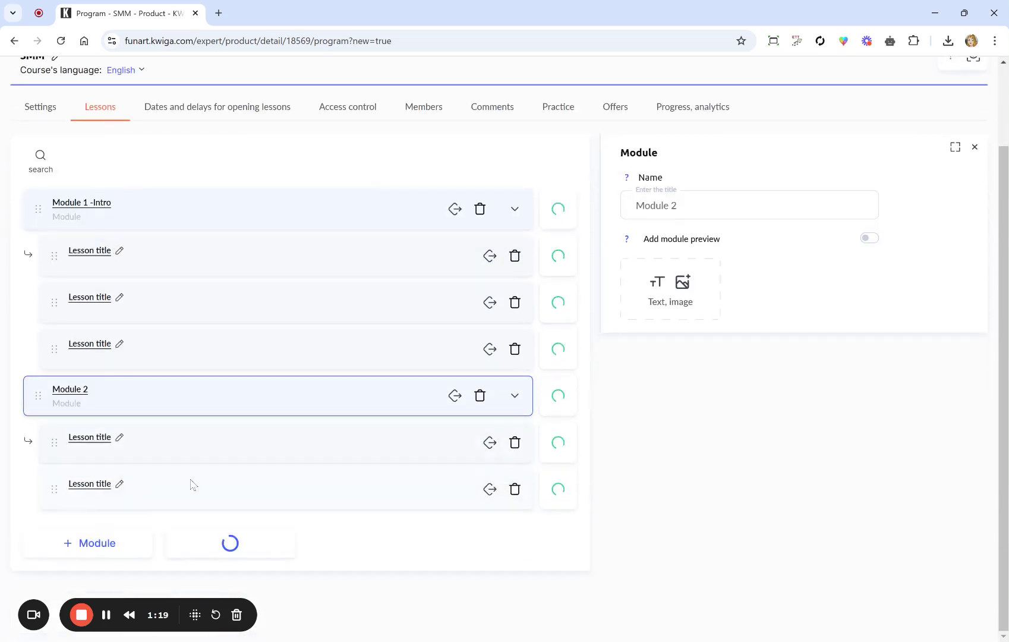
left_click(119, 251)
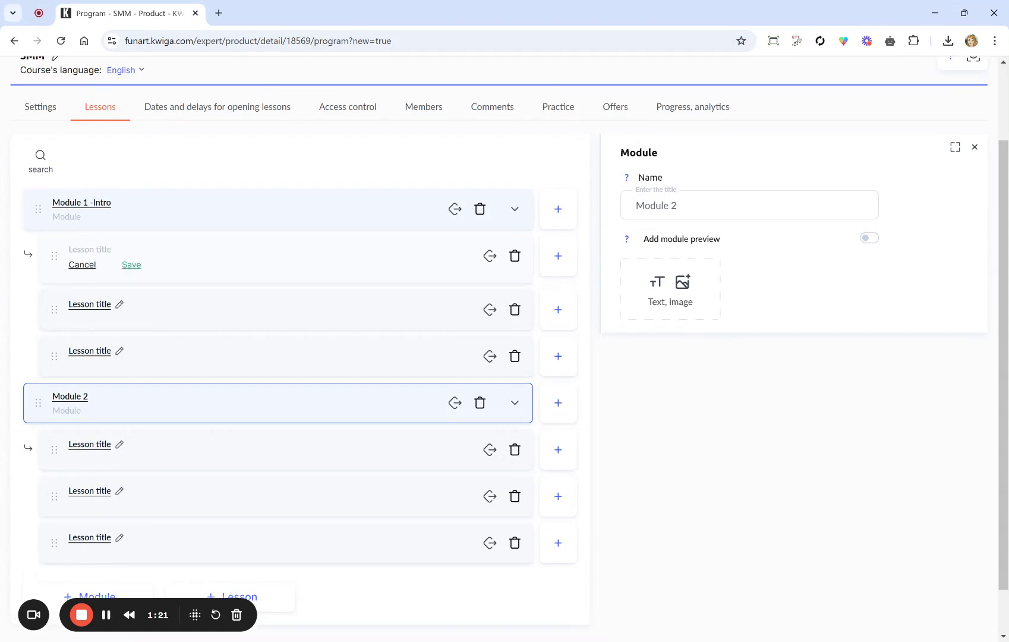
type("I")
key("Return")
left_click(119, 297)
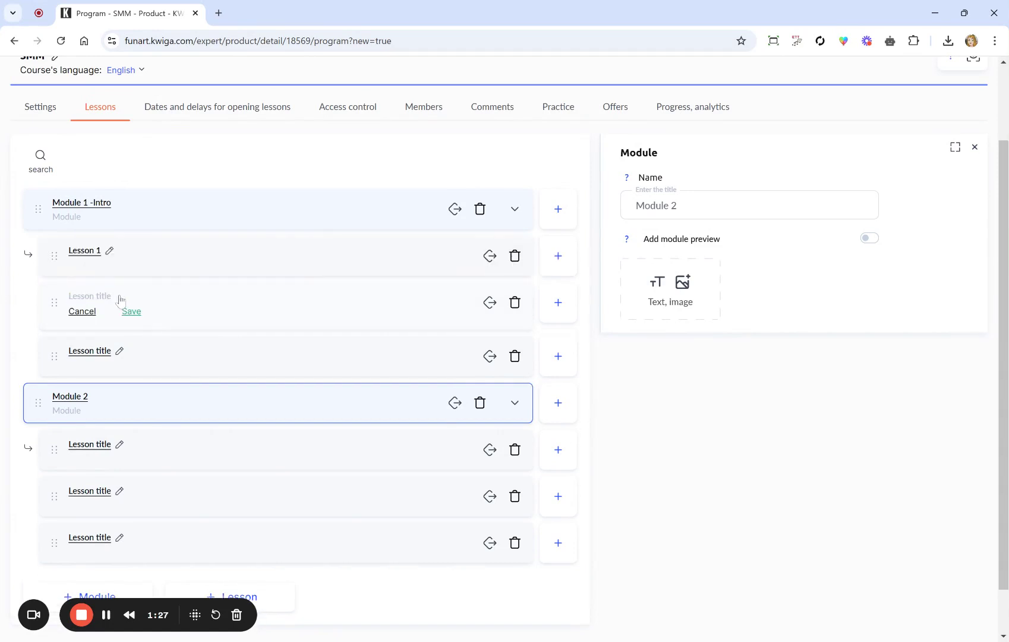
left_click(119, 350)
left_click(119, 344)
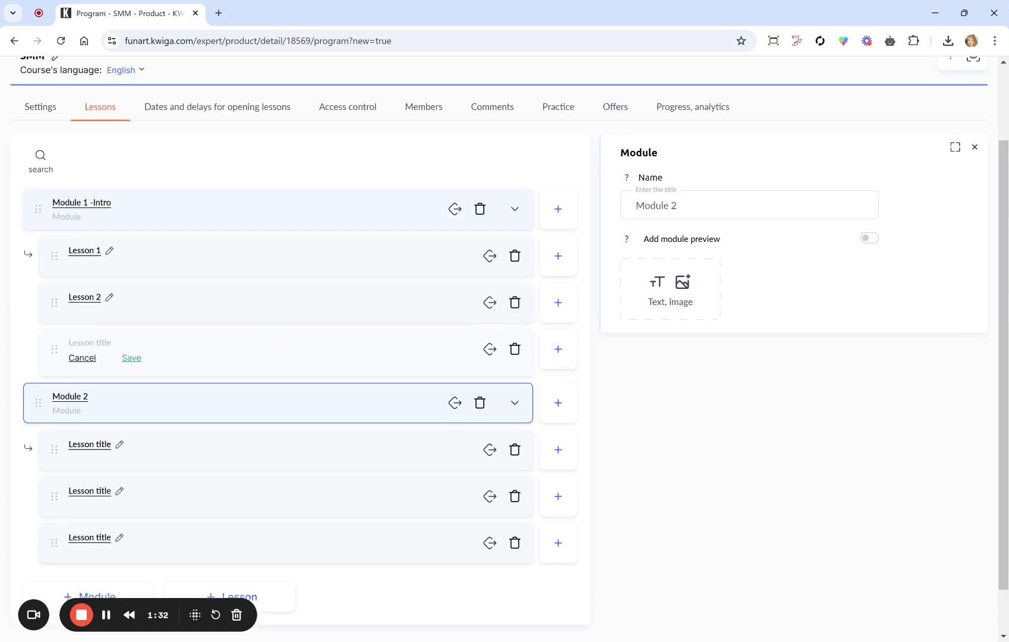
key("Escape")
left_click(120, 344)
type("Lesson 3")
left_click(132, 358)
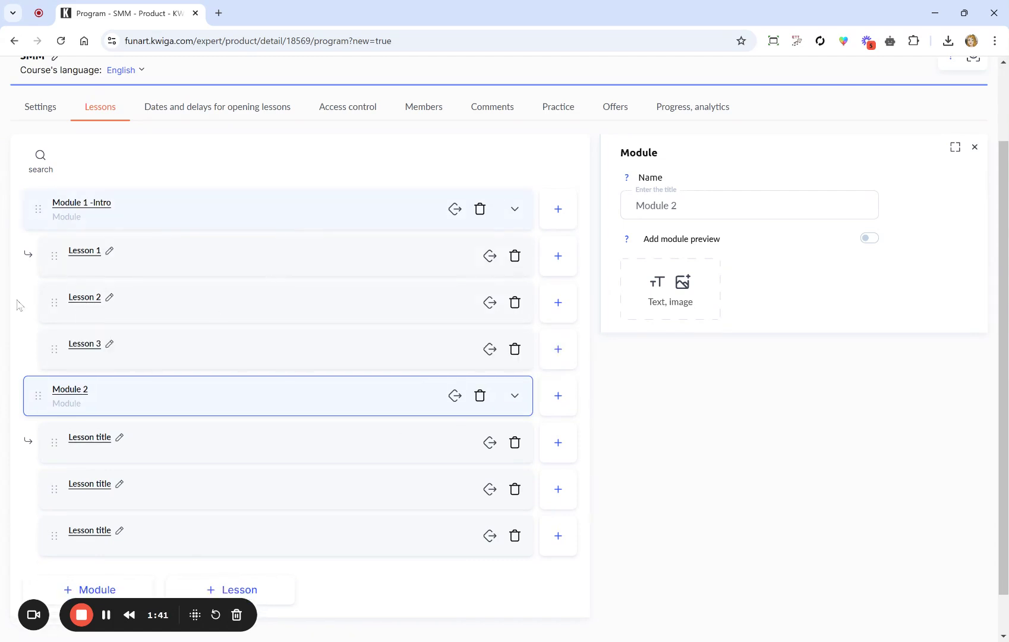
Try rearranging the Module 1 lessons, moving Lesson 1 out of the module to the start of the program
left_click_drag(52, 309, 55, 263)
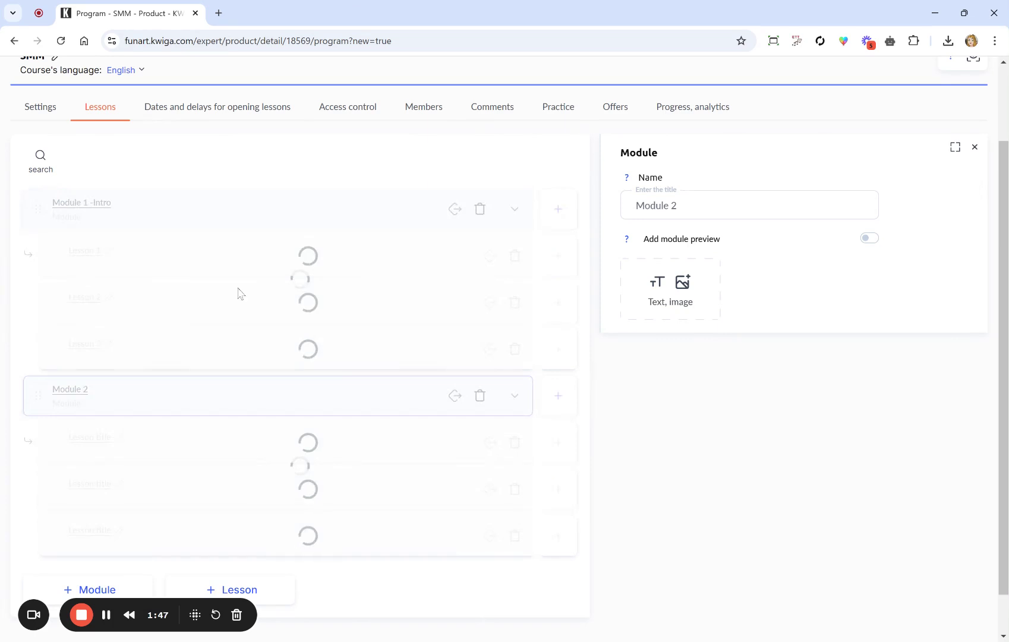
mouse_move(51, 257)
left_mouse_down()
mouse_move(60, 257)
mouse_move(56, 205)
mouse_move(60, 257)
left_mouse_up()
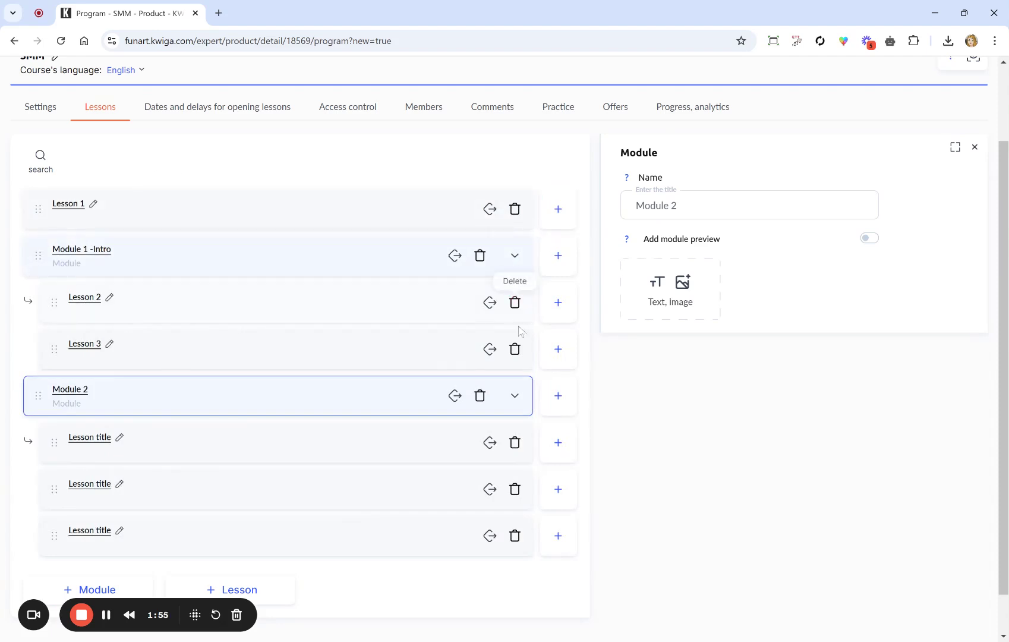
Delete the last untitled lesson of Module 2 and move Lesson 1 back into Module 1 as its first lesson
left_click(515, 536)
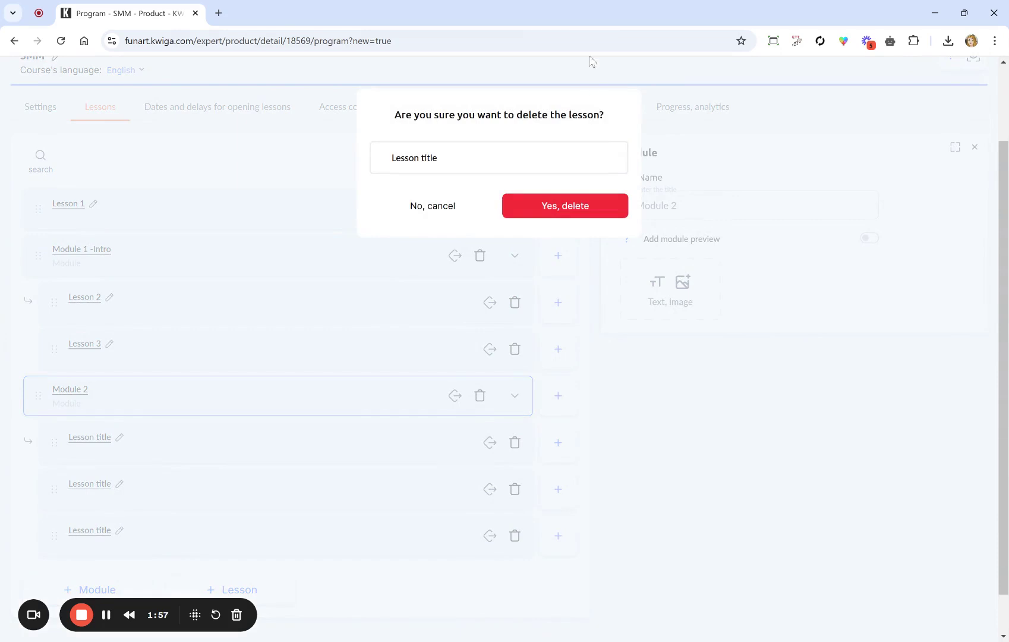
left_click(579, 206)
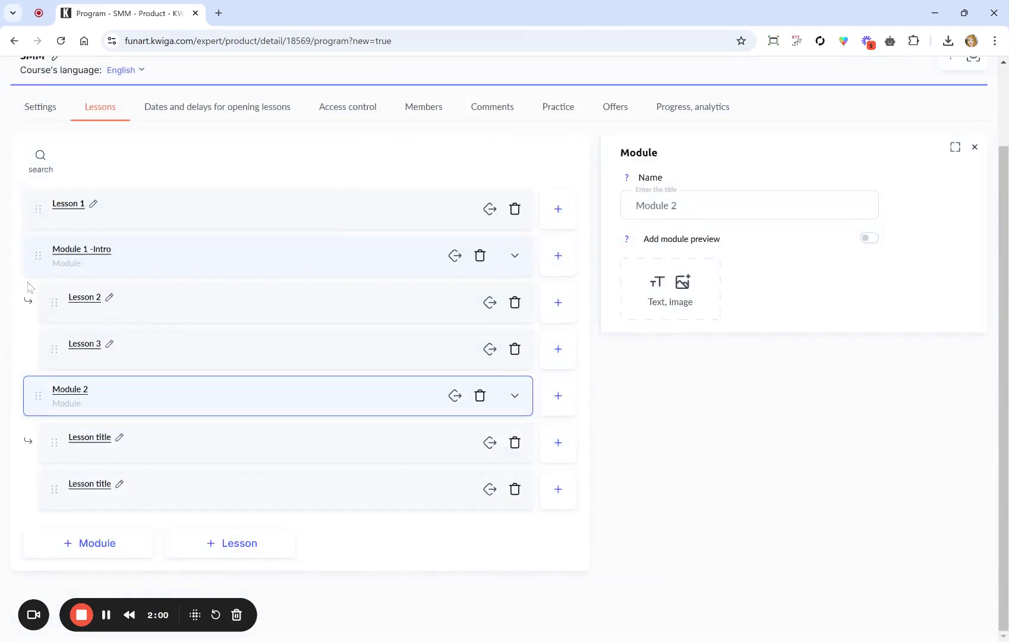
left_click_drag(38, 220, 39, 224)
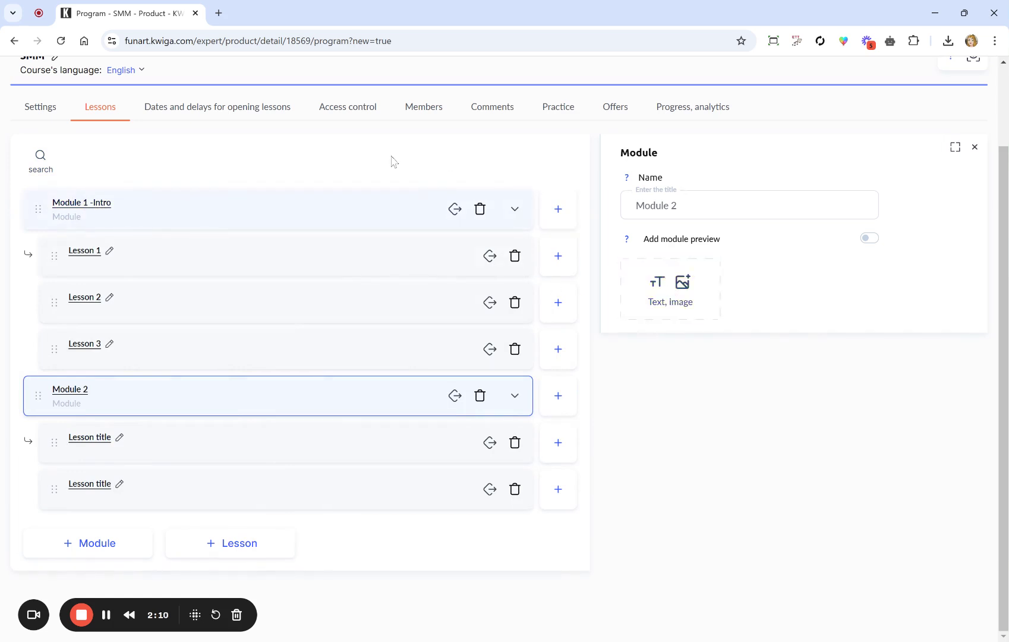
Open the course preview and examine the course title, author block, module and lesson counts, and language
scroll(391, 161, "up", 2)
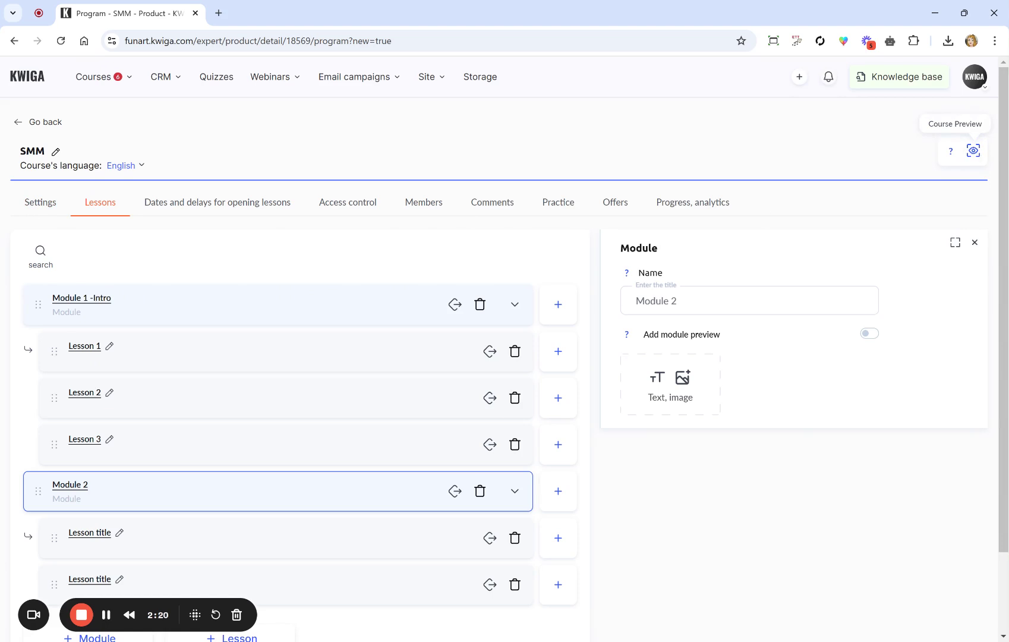
left_click(973, 152)
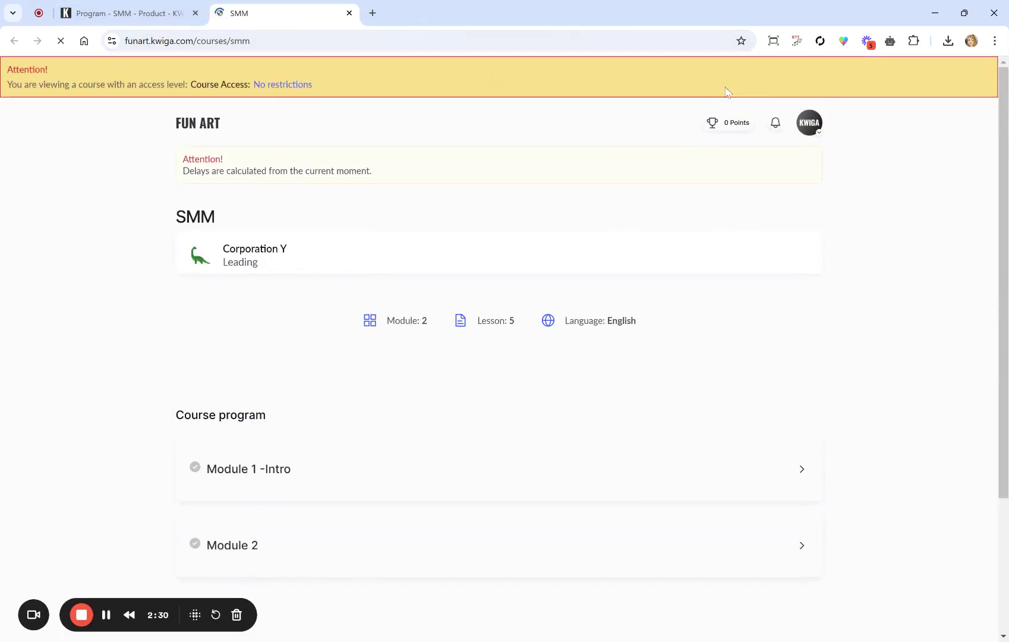
scroll(164, 153, "down", 1)
left_click_drag(165, 154, 219, 185)
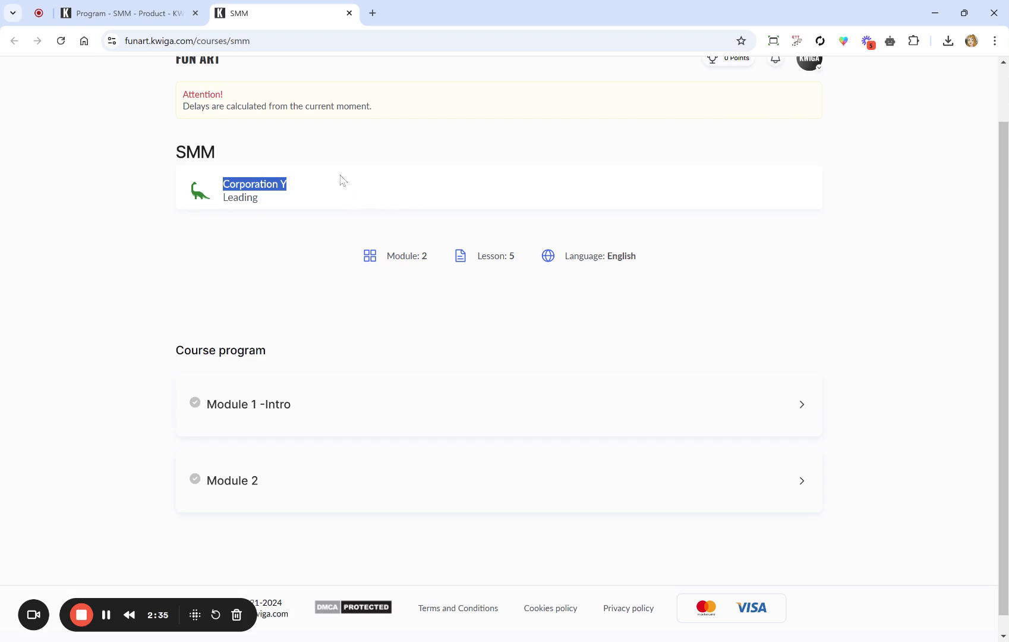
left_click_drag(350, 261, 755, 261)
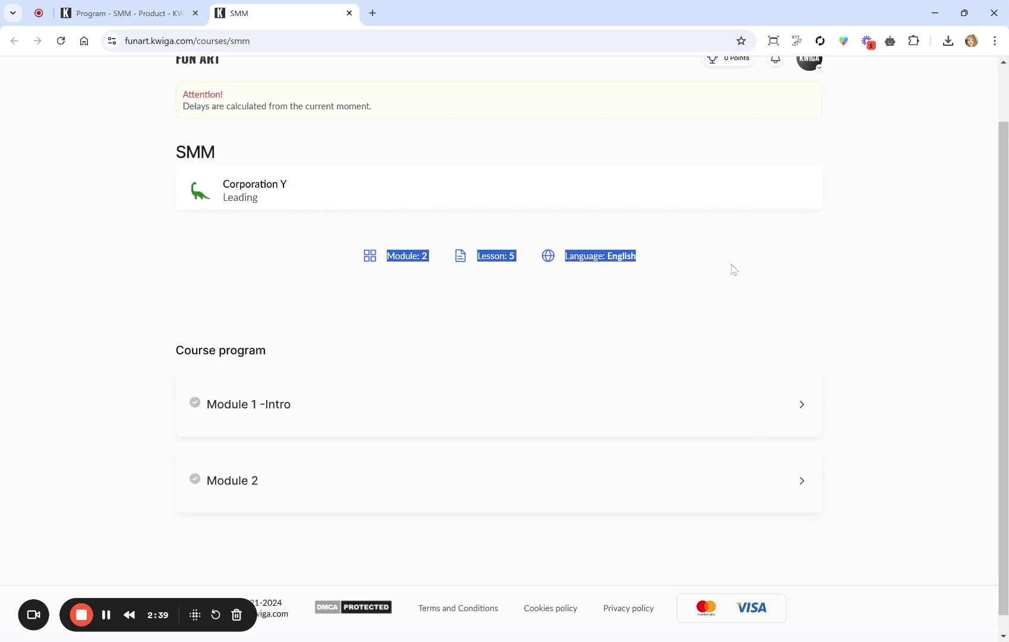
scroll(725, 272, "down", 1)
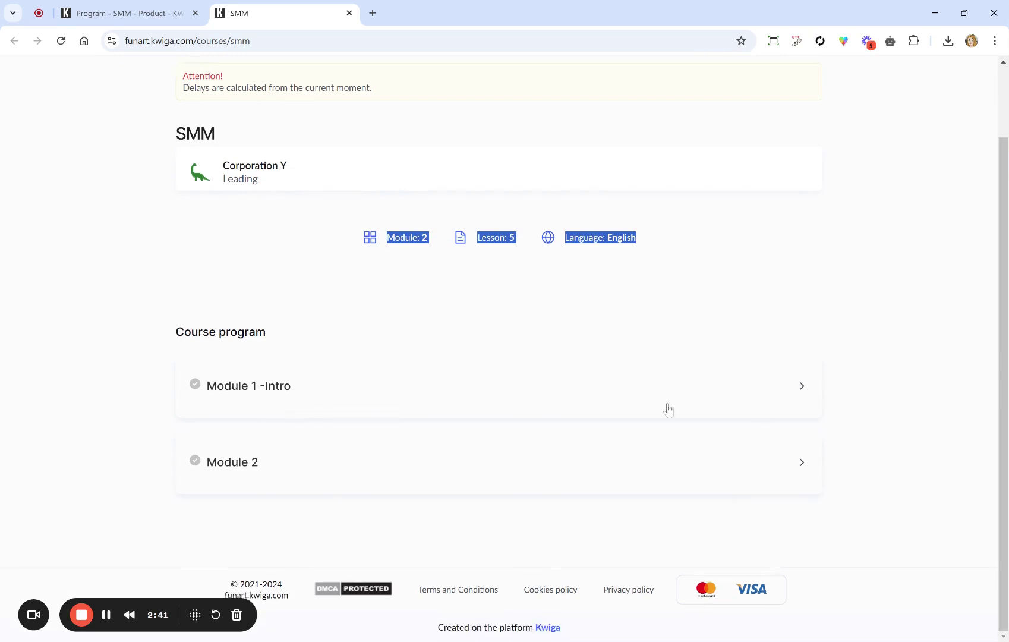
Expand Module 1 and Module 2 in the previewed course program and review their lessons
left_click(806, 395)
scroll(392, 505, "down", 3)
left_click(281, 487)
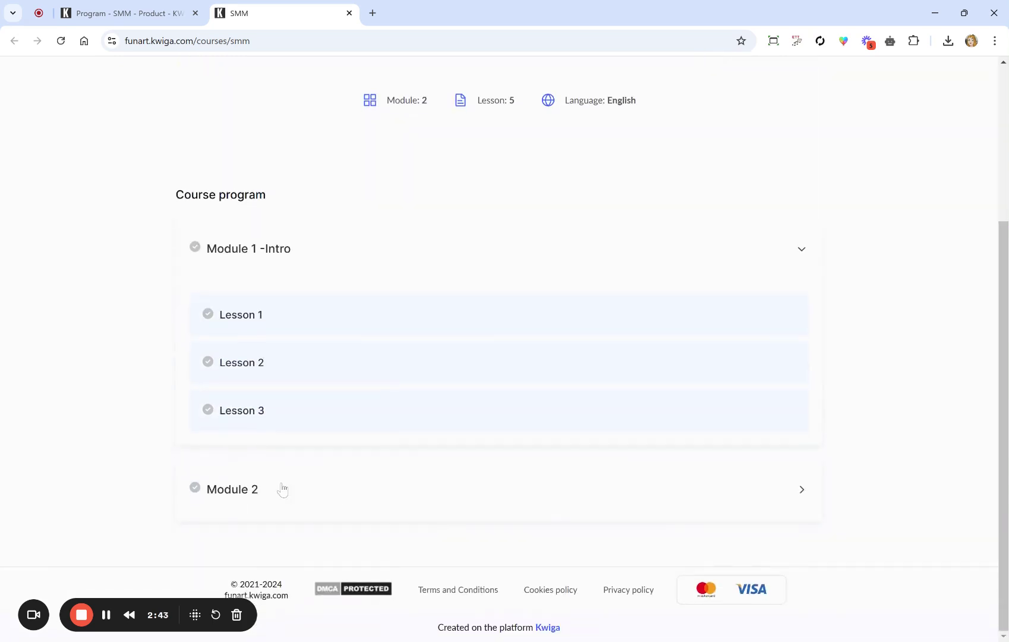
scroll(610, 446, "down", 2)
scroll(610, 445, "up", 6)
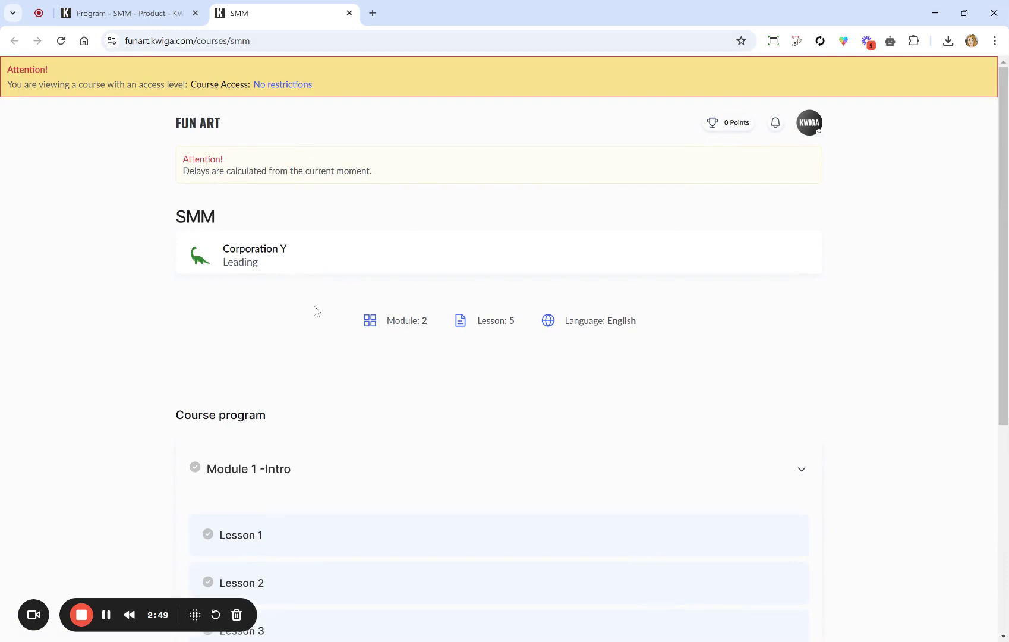
scroll(354, 365, "down", 2)
left_click_drag(209, 329, 166, 275)
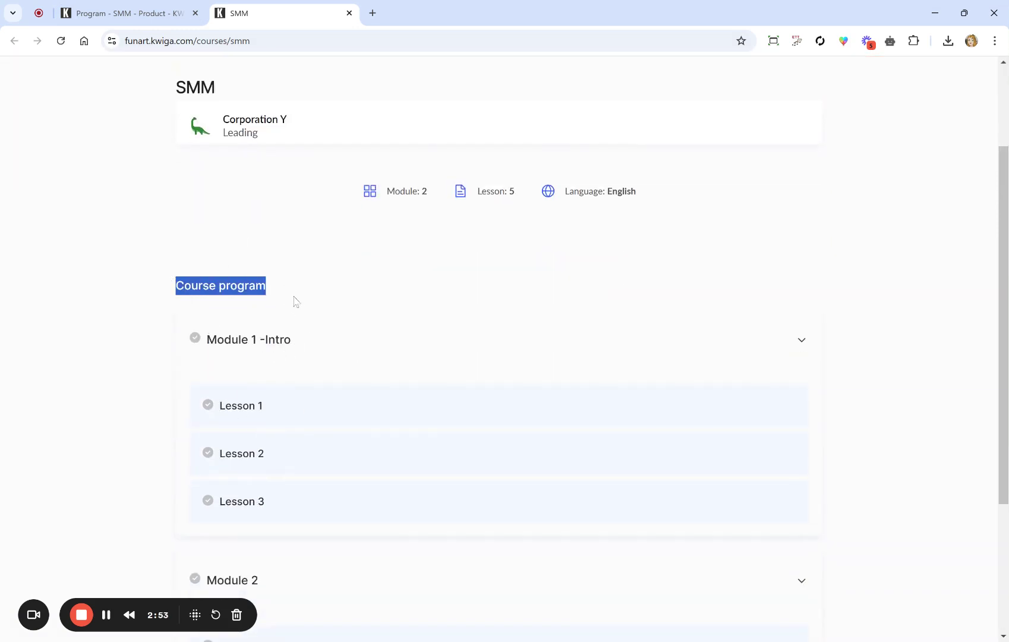
Return to the course editor and examine the public link in the SMM course's general settings
scroll(295, 301, "up", 2)
left_click(117, 11)
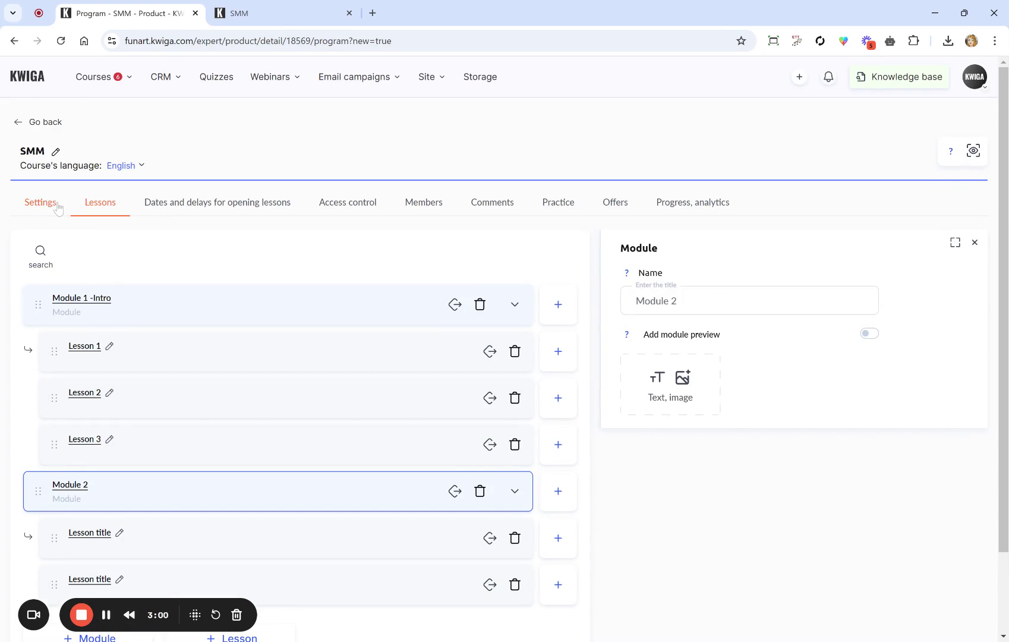
left_click(37, 205)
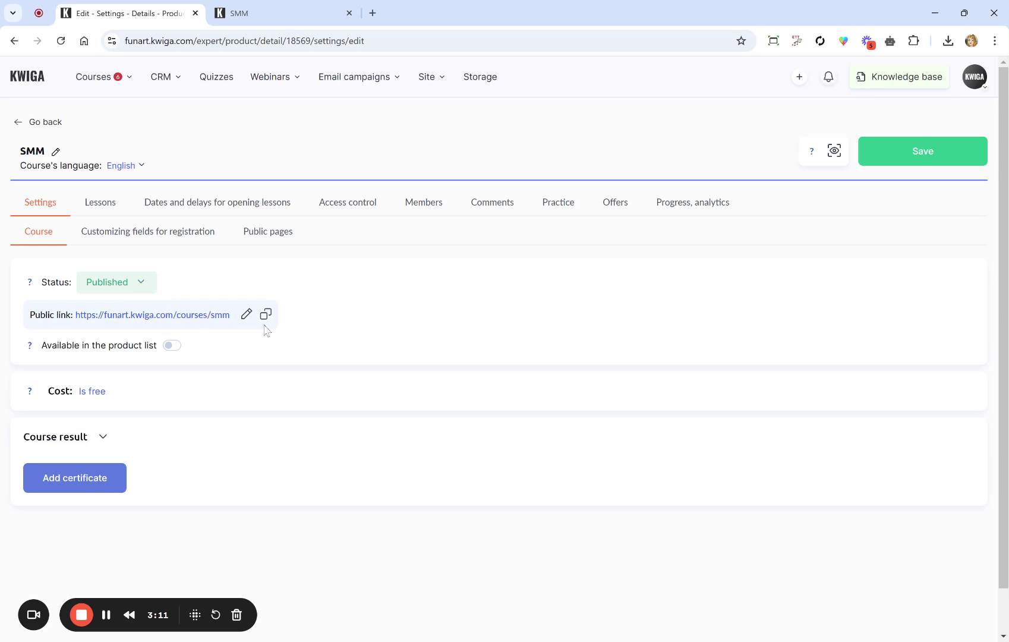
left_click_drag(236, 315, 86, 315)
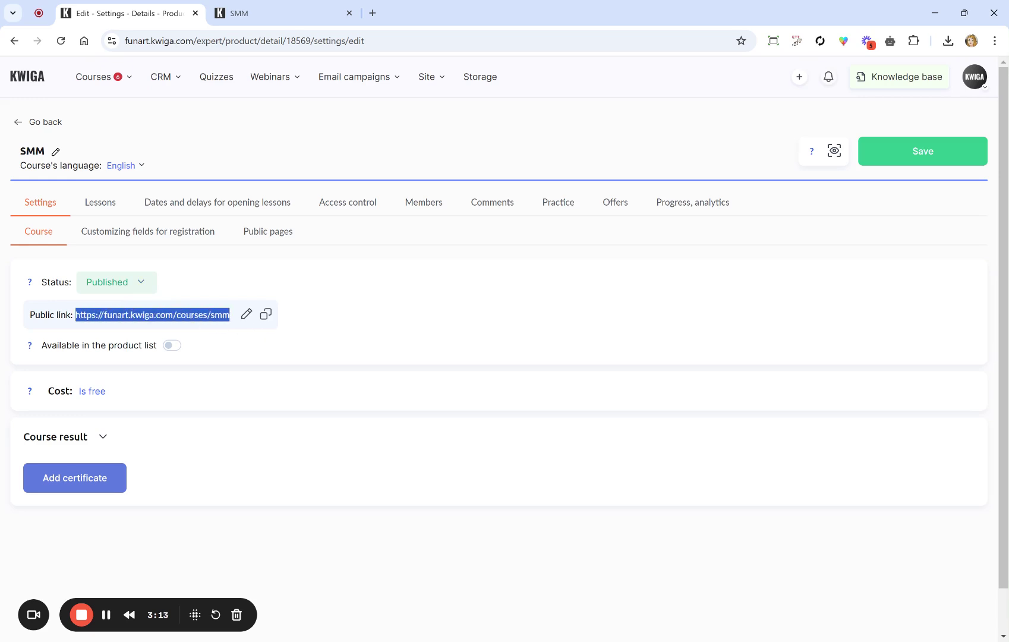
left_click(202, 290)
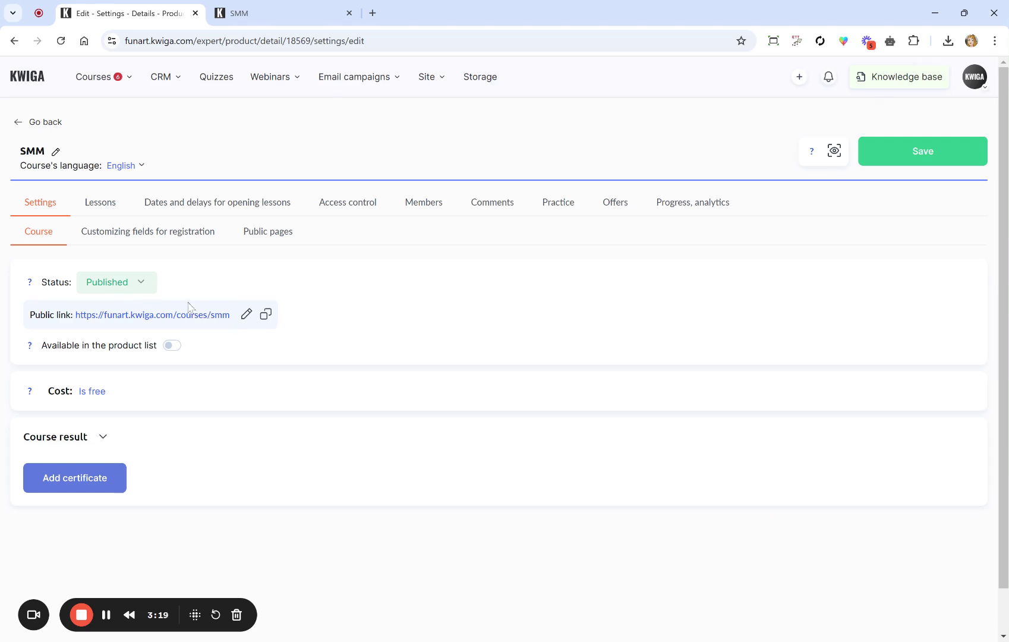
left_click_drag(233, 316, 250, 346)
left_click(247, 343)
Set the course status to Draft and check its public link
left_click(130, 284)
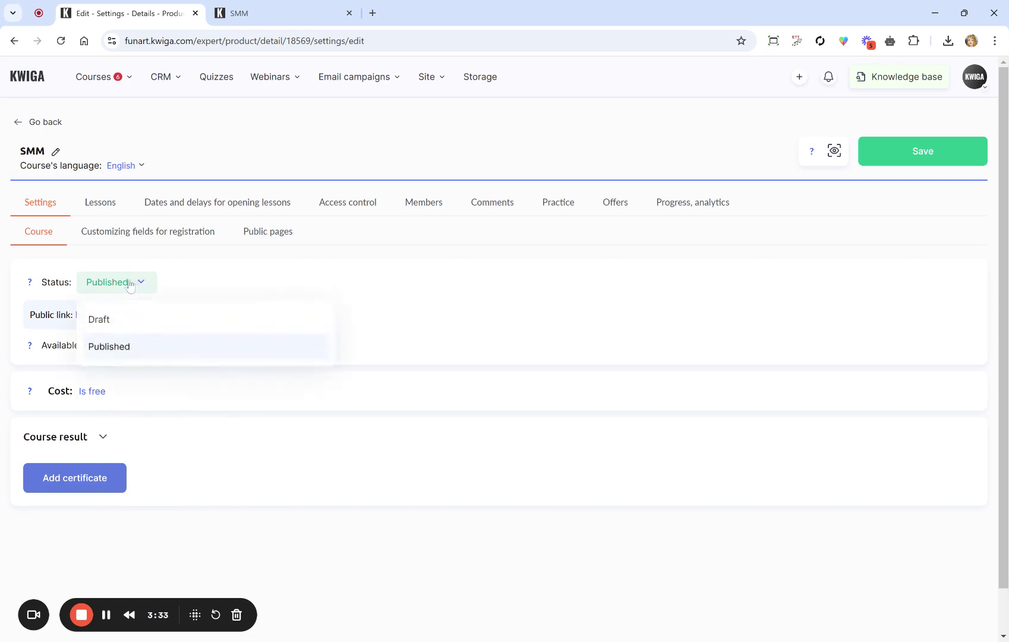
left_click(102, 319)
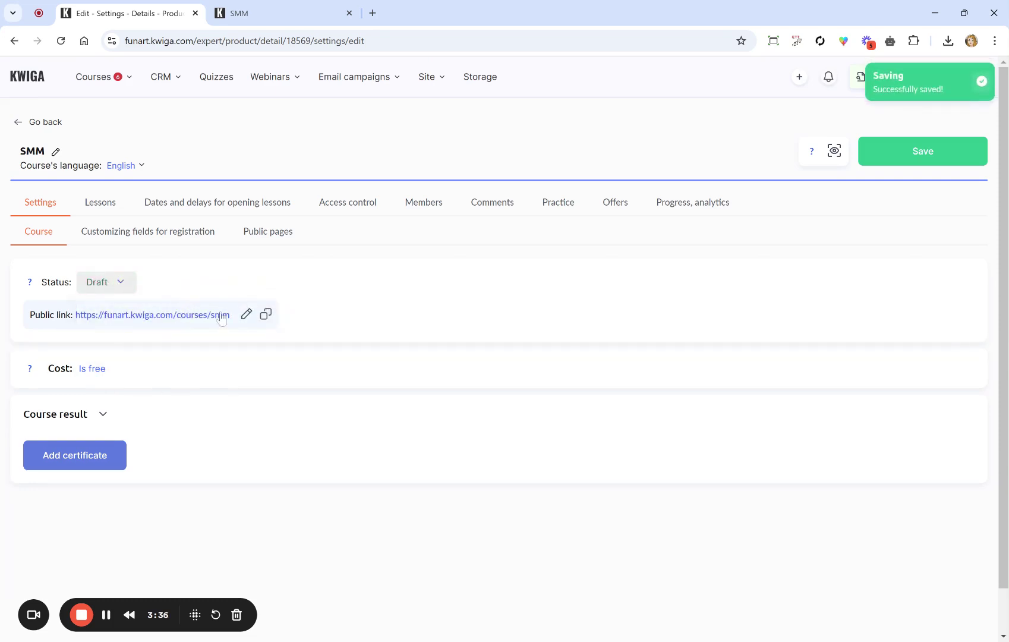
left_click_drag(230, 317, 77, 330)
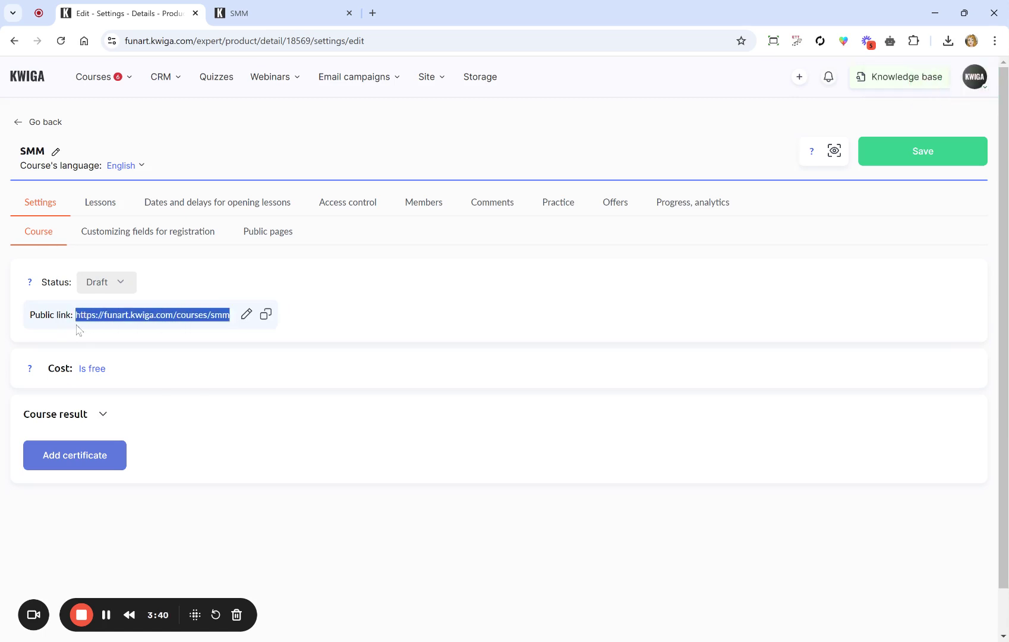
left_click(239, 360)
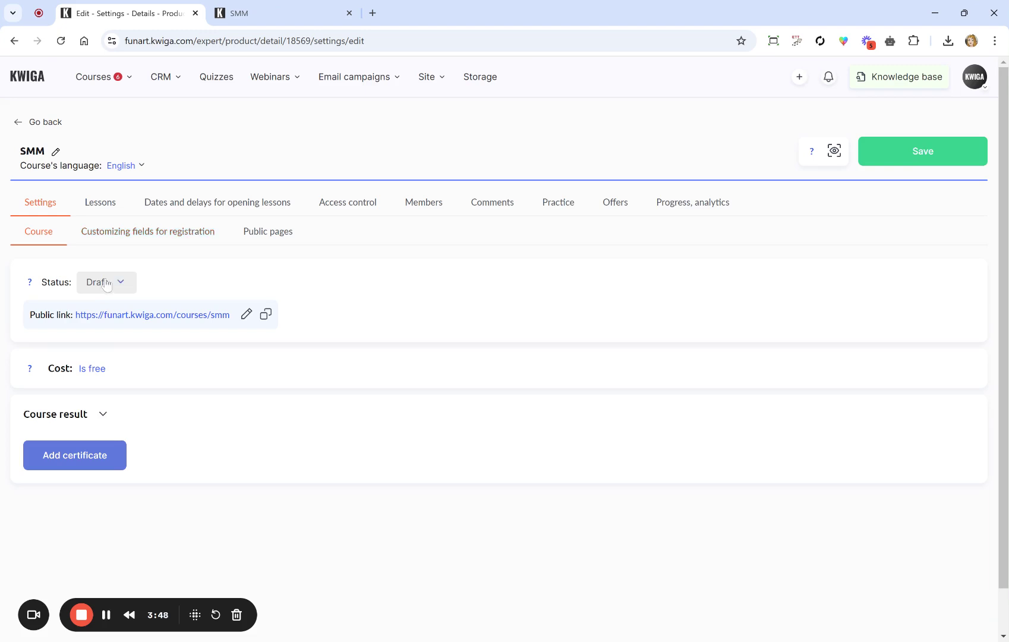
Set the course status to Published and check the public link again
left_click_drag(41, 282, 71, 283)
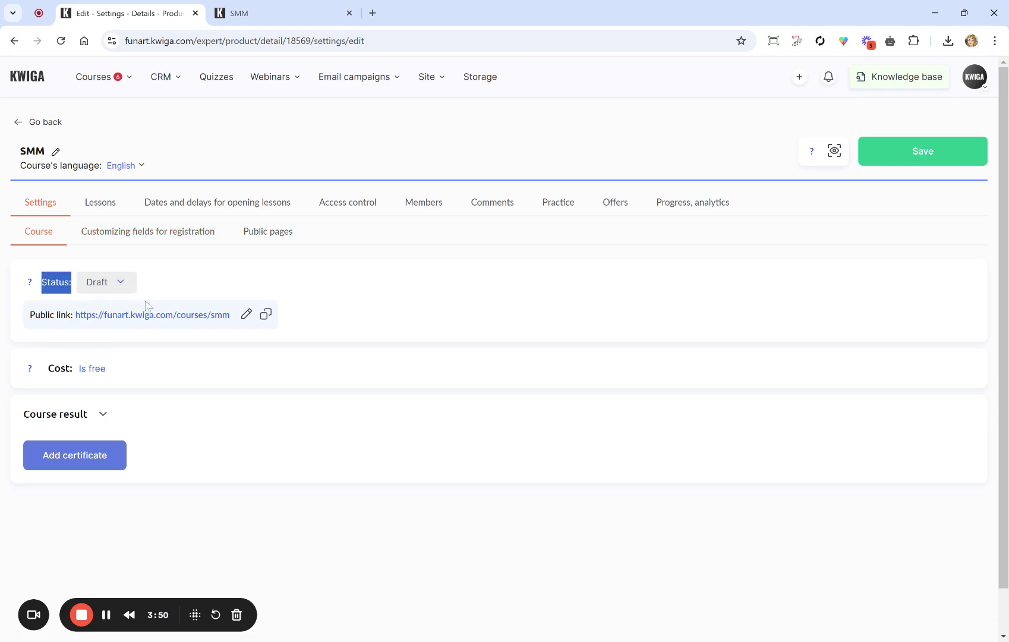
left_click(122, 283)
left_click(111, 347)
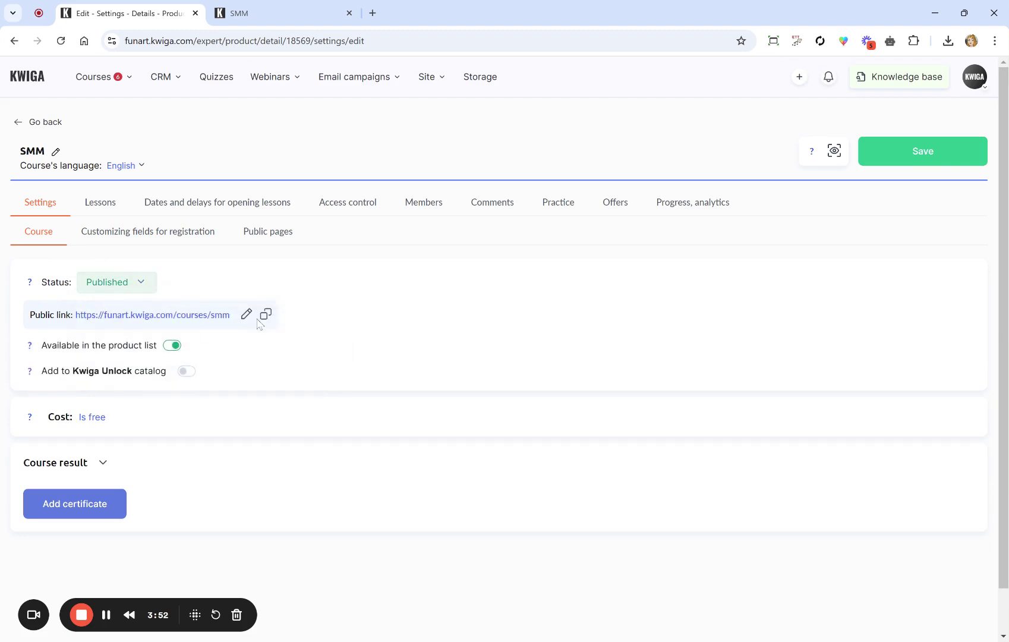
left_click_drag(233, 323, 60, 309)
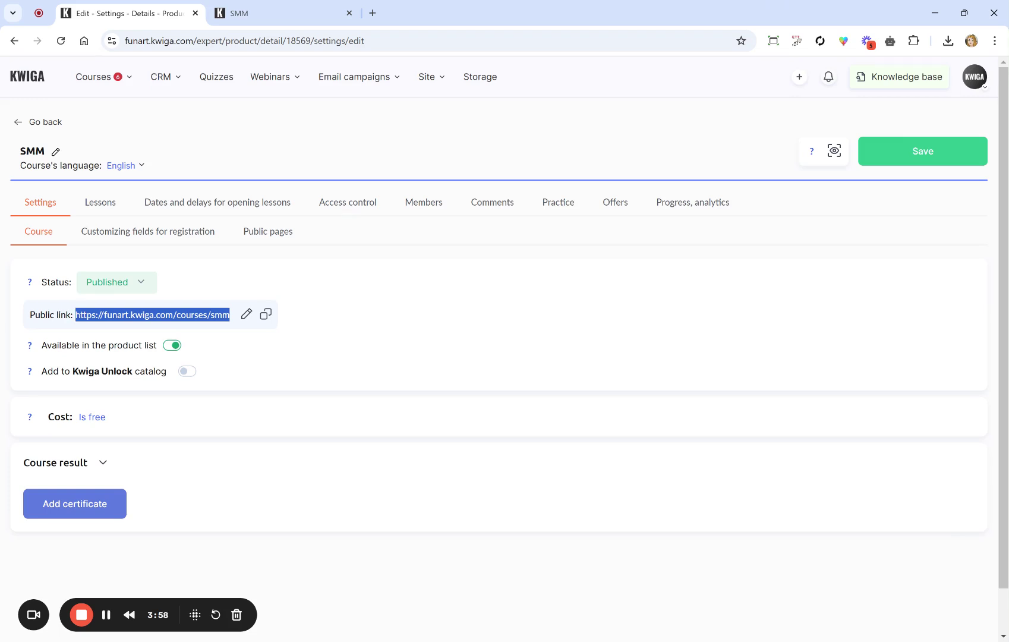
left_click(229, 370)
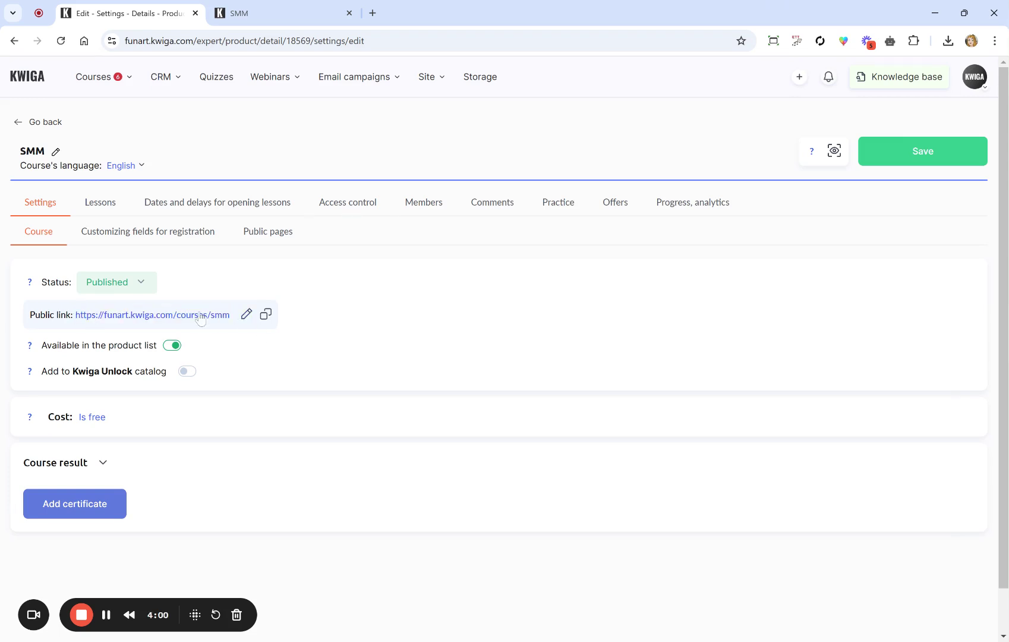
Change the ending of the course's public link to New-smm and read the hint for the product list option
left_click(245, 316)
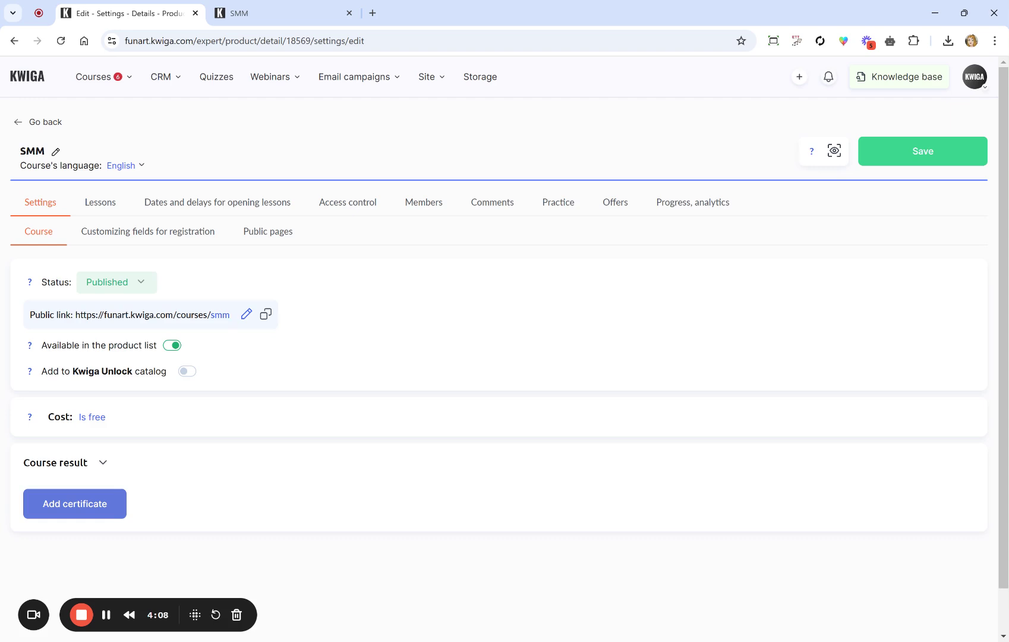
left_click(331, 273)
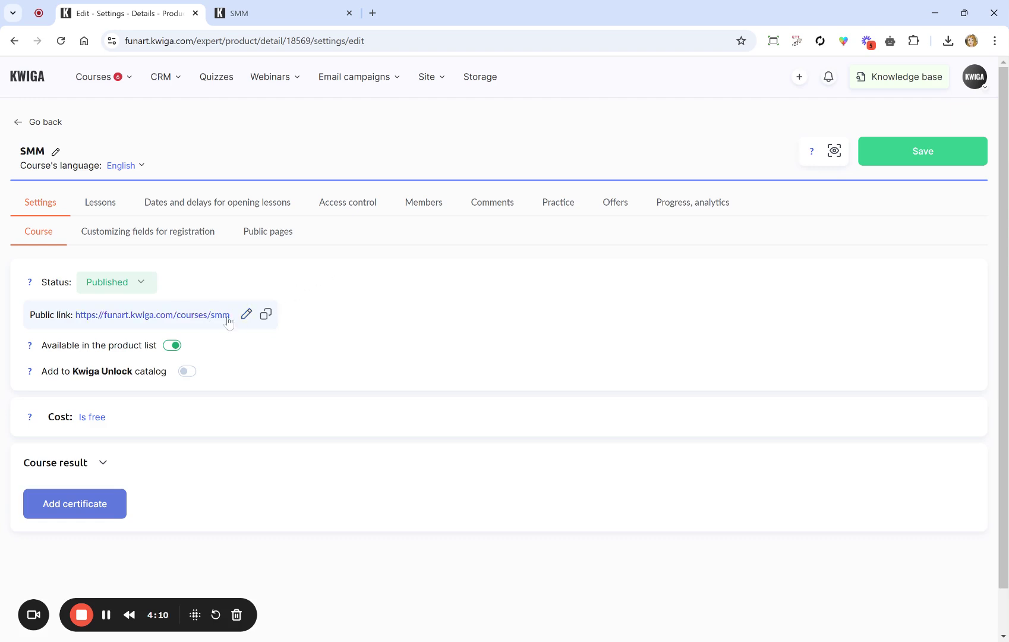
left_click(247, 318)
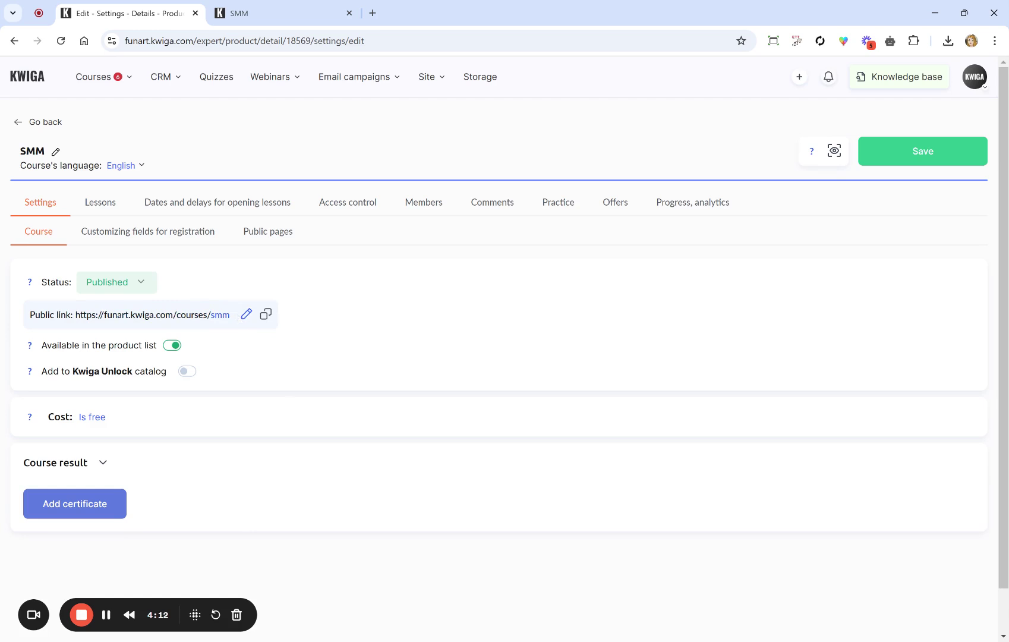
type("New-")
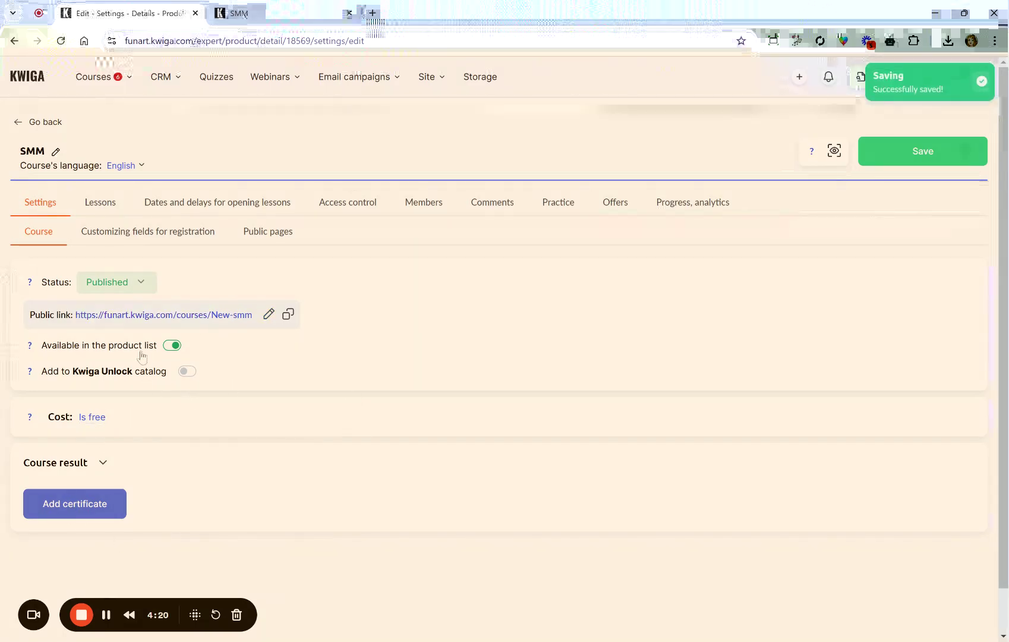
left_click(29, 347)
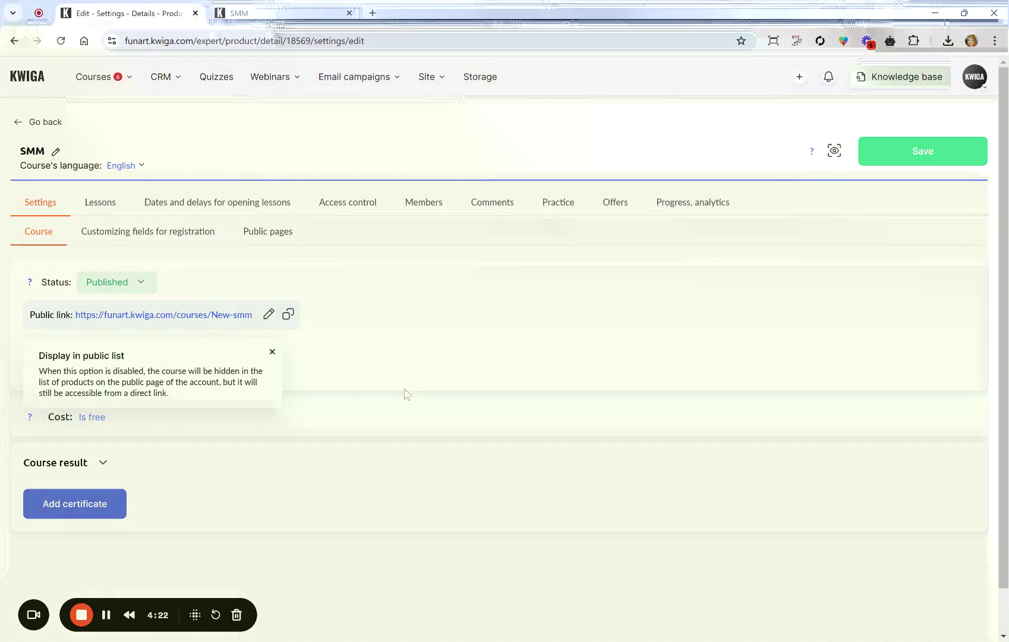
left_click(380, 389)
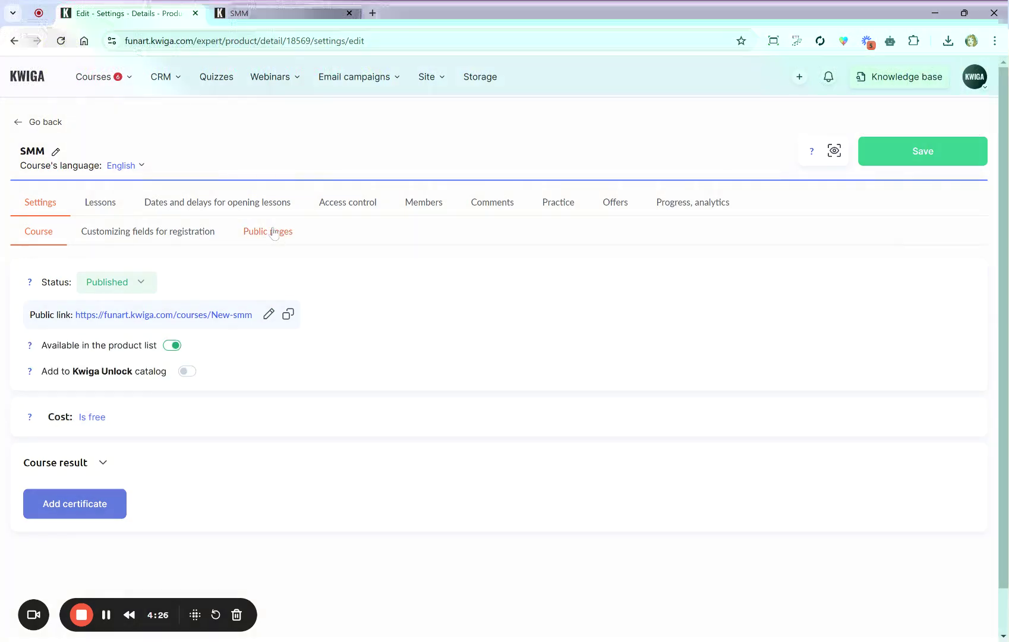
Open the course's public page settings and look at the previewed course page before reviewing the presentation page options
left_click(274, 233)
left_click(972, 151)
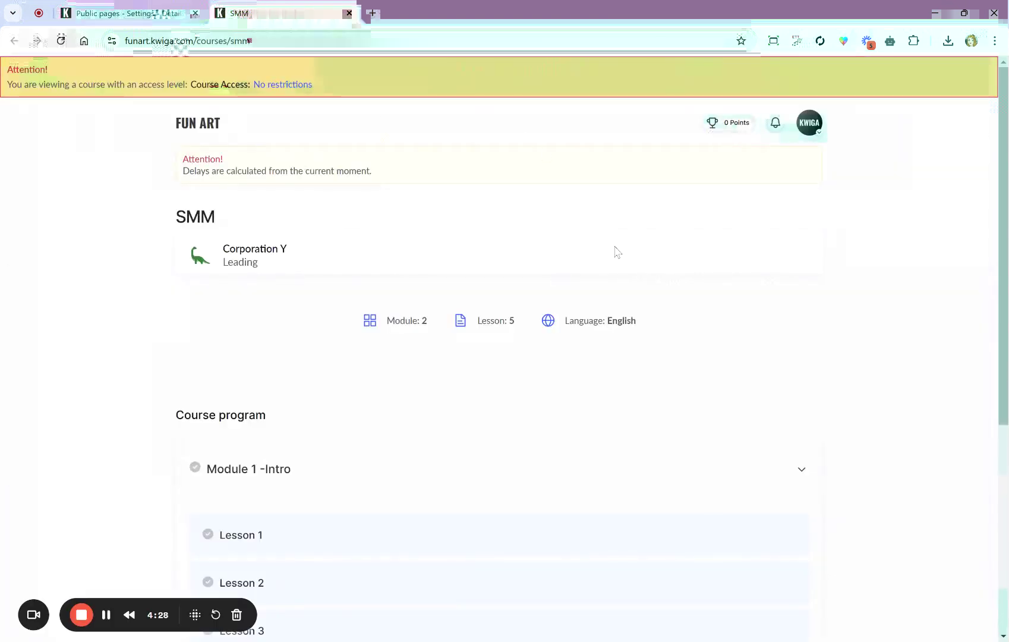
left_click(125, 13)
scroll(268, 196, "down", 2)
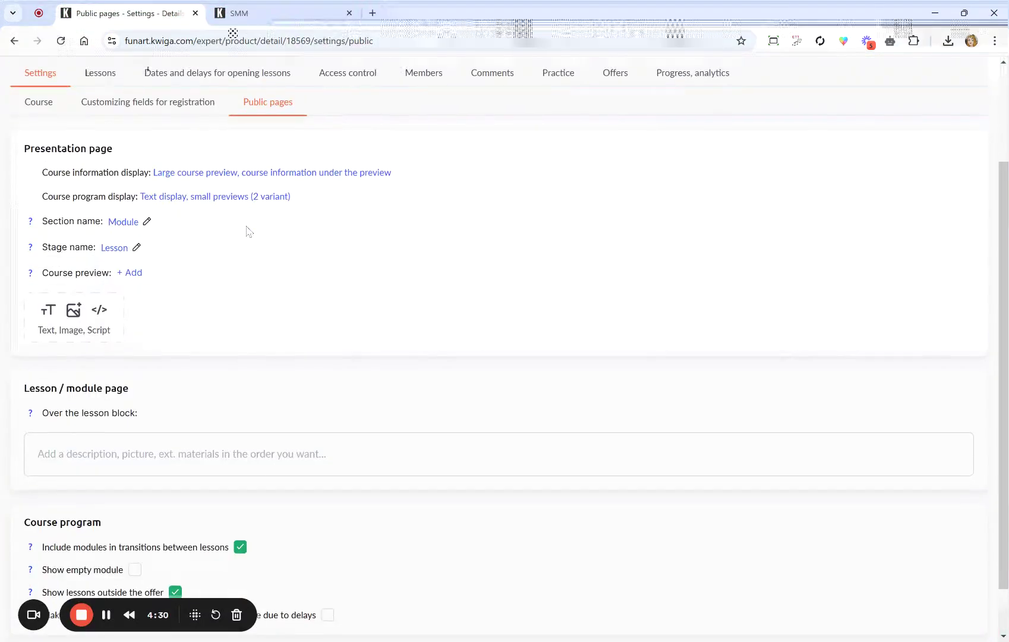
Upload a course preview image from the computer, cropping it slightly at its left side, and read the preview size hint
scroll(102, 326, "down", 1)
left_click(139, 219)
left_click(221, 285)
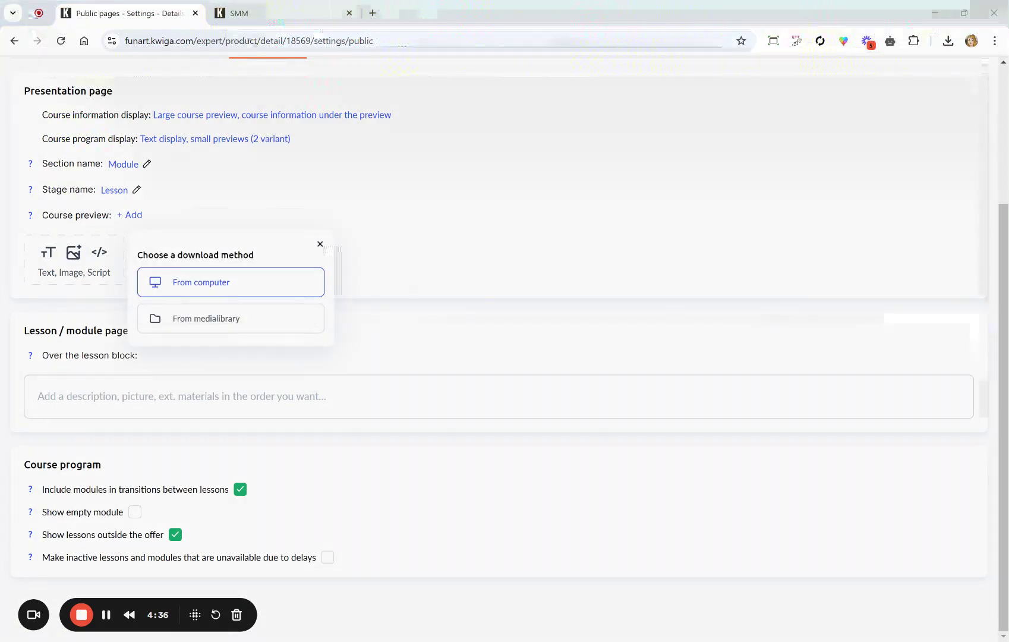
double_click(586, 364)
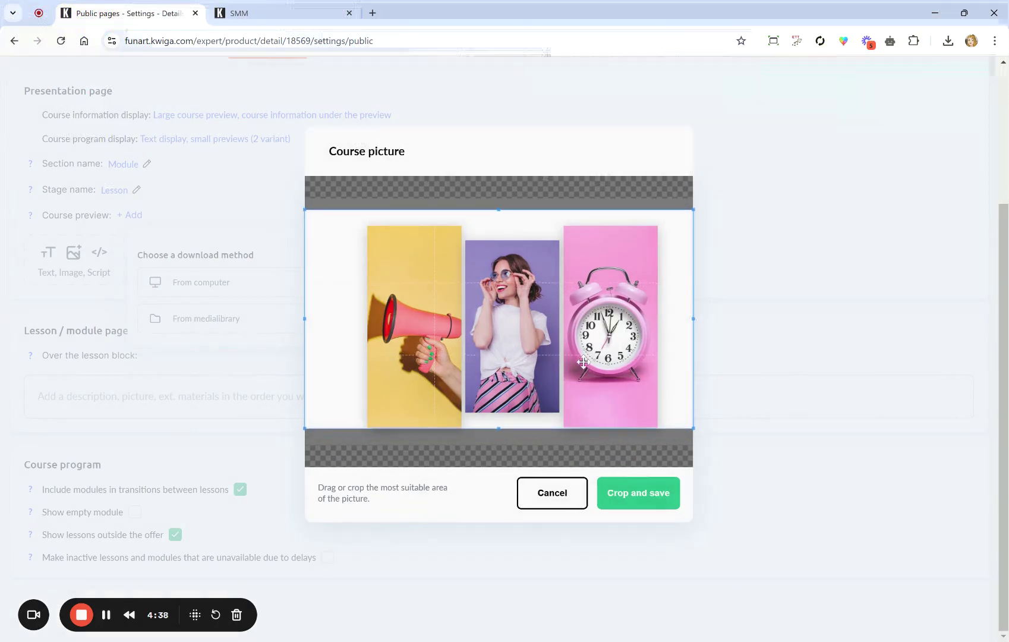
left_click_drag(583, 360, 584, 367)
left_click_drag(303, 327, 327, 327)
mouse_move(478, 333)
left_mouse_down()
mouse_move(457, 332)
mouse_move(477, 333)
left_mouse_up()
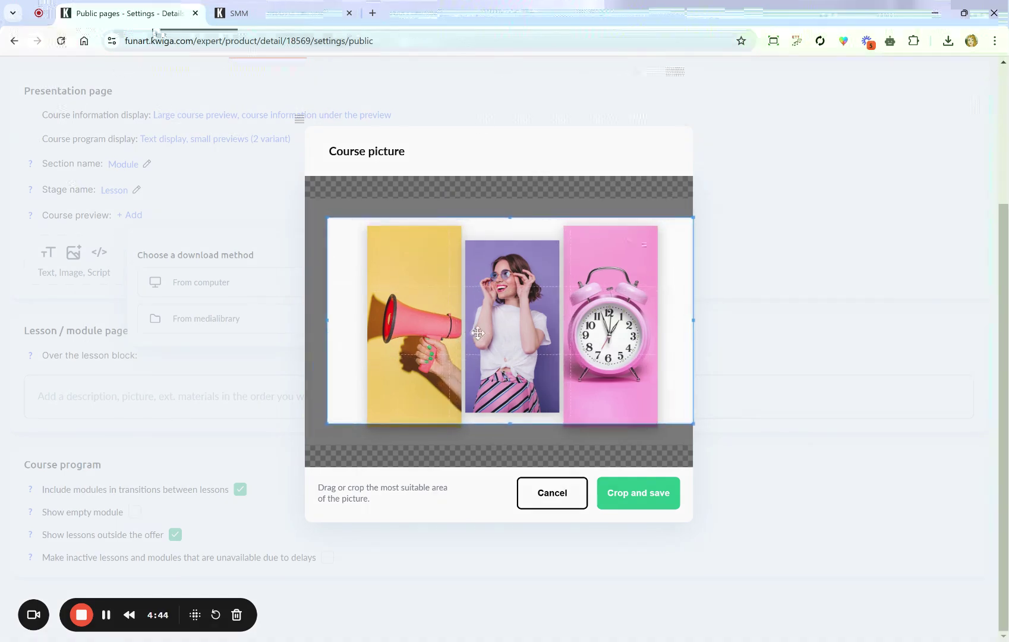
left_click(639, 495)
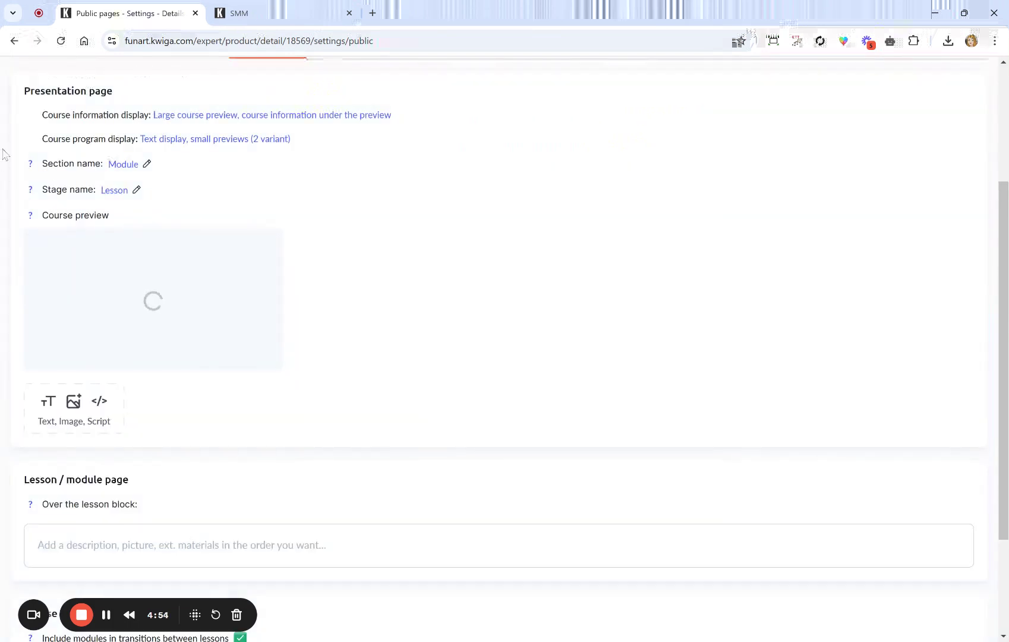
mouse_move(33, 214)
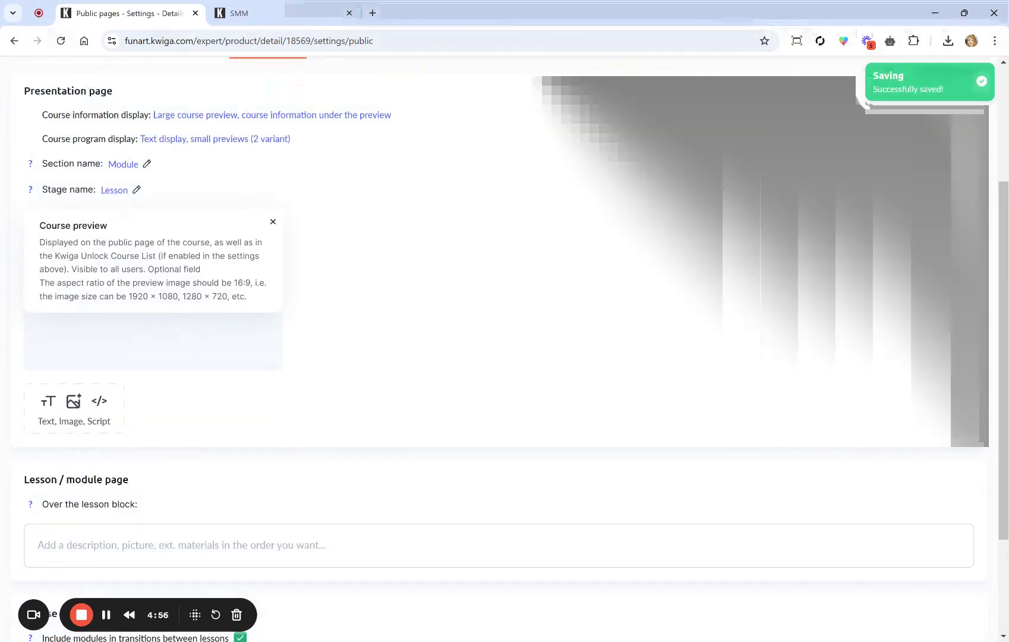
left_click_drag(121, 296, 258, 283)
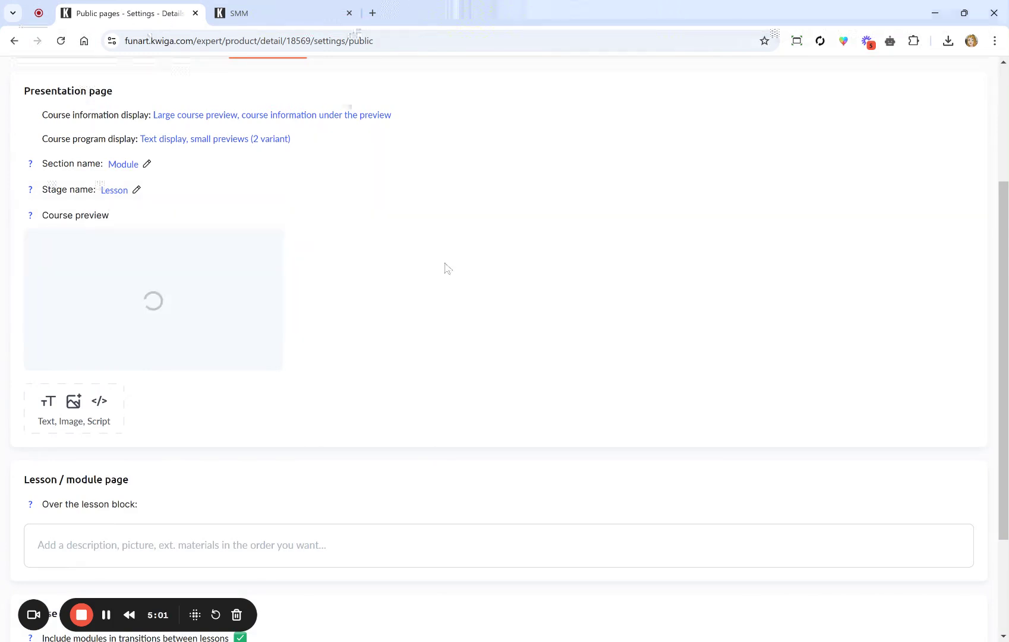
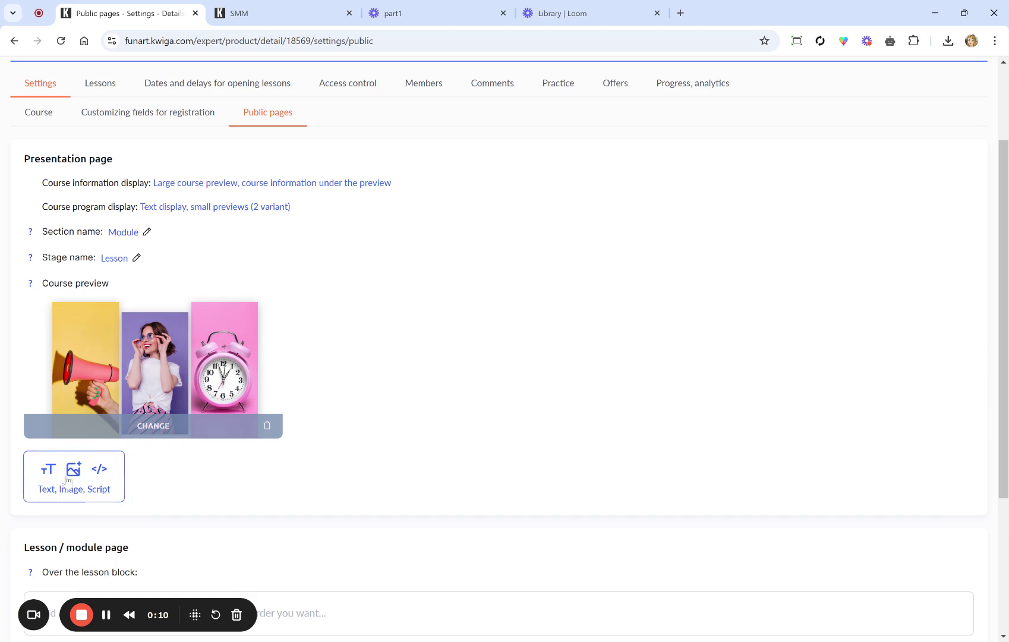
Add a text block to the presentation page with the SMM course description, including Key Learning Outcomes and Ideal For
left_click(68, 478)
left_click(51, 509)
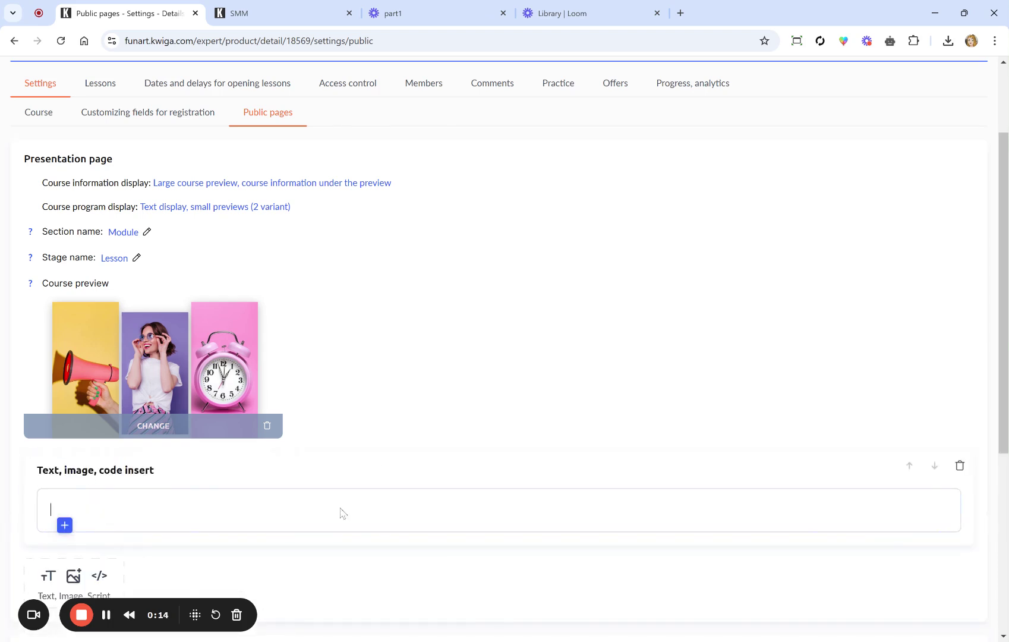
type("This comprehensive course provides the knowledge and skills to create, execute, and manage effective social media marketing strategies. Designed for beginners and professionals, the program covers essential topics such as platform-specific strategies (Facebook, Instagram, Twitter, LinkedIn, TikTok, etc.), content creation, audience engagement, analytics, paid advertising, and social media trends. By the end of the course, participants will develop the ability to build brand presence, foster community engagement, and drive measurable business growth through the power of social media. Hands-on projects and case studies are included to ensure practical application of concepts and tools. Key Learning Outcomes: Understand the role and importance of social media in digital marketing. Design and implement successful social media campaigns tailored to target audiences. Analyze key performance metrics to measure and optimize marketing strategies. Leverage tools for content creation, scheduling, and audience insights. Navigate ethical considerations and trends in the ever-evolving social media landscape. Ideal For: Marketers, entrepreneurs, content creators, and anyone looking to enhance their understanding of social media marketing for personal or professional growth. Would you like to expand this into a detailed module structure or focus on a specific area?")
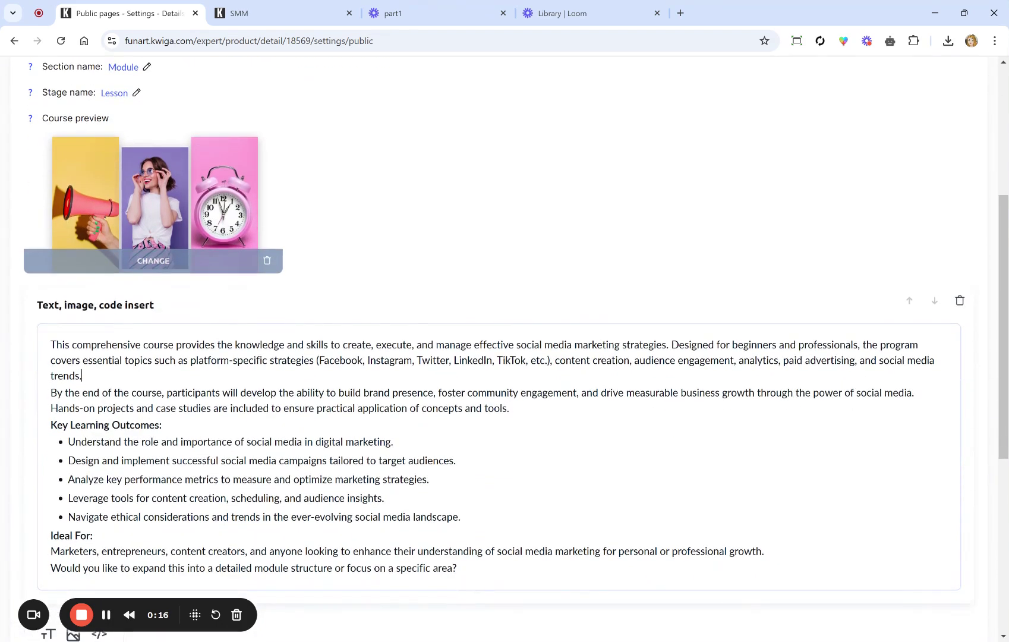
Format the first paragraph of the course description with a 20px font size and a teal text color
scroll(505, 344, "down", 2)
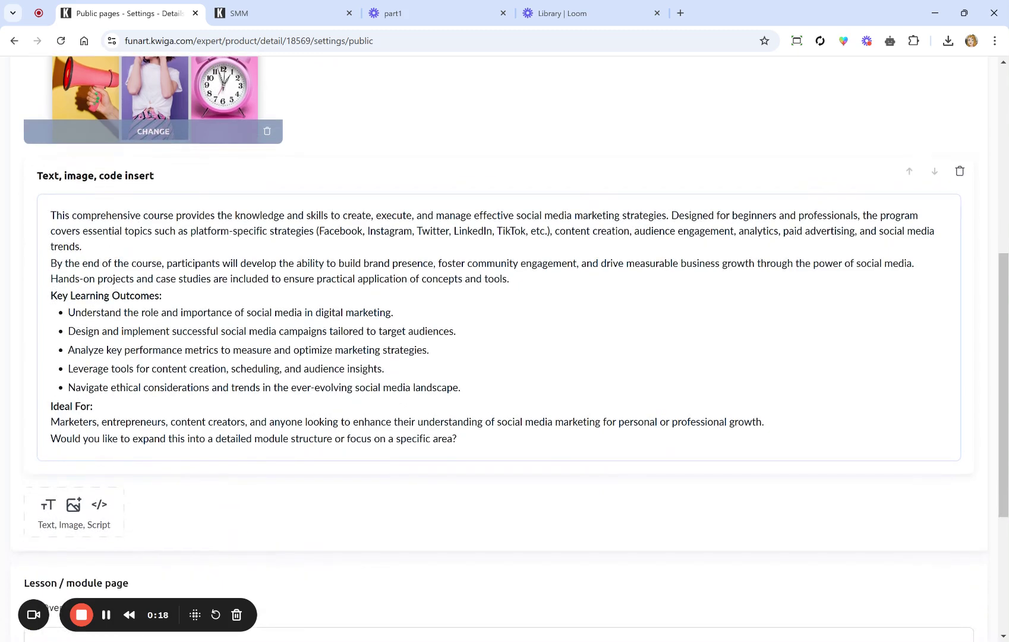
left_click_drag(51, 215, 83, 246)
left_click(76, 191)
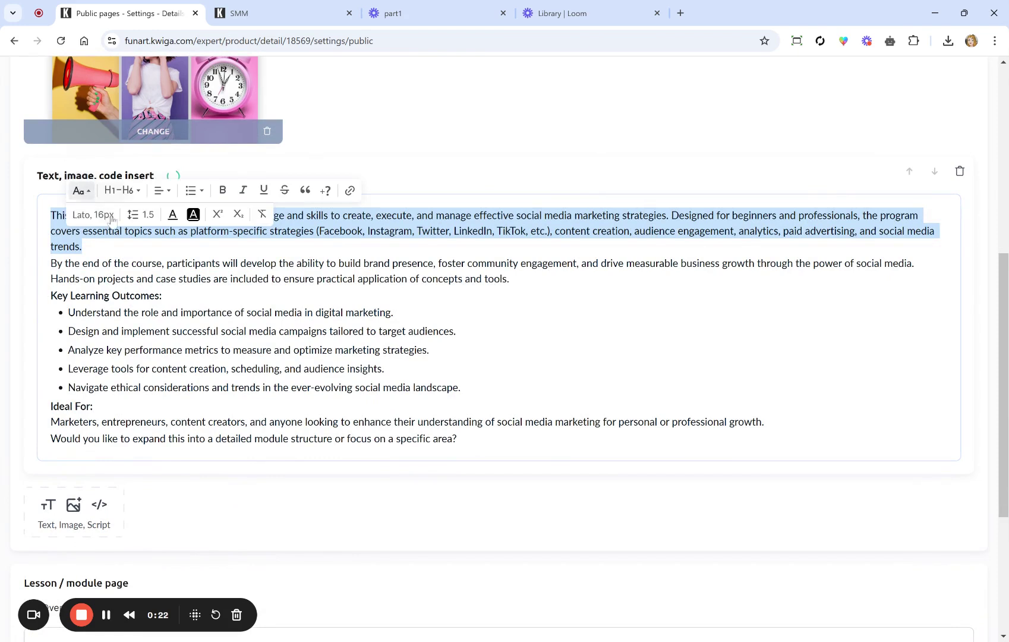
left_click(50, 215)
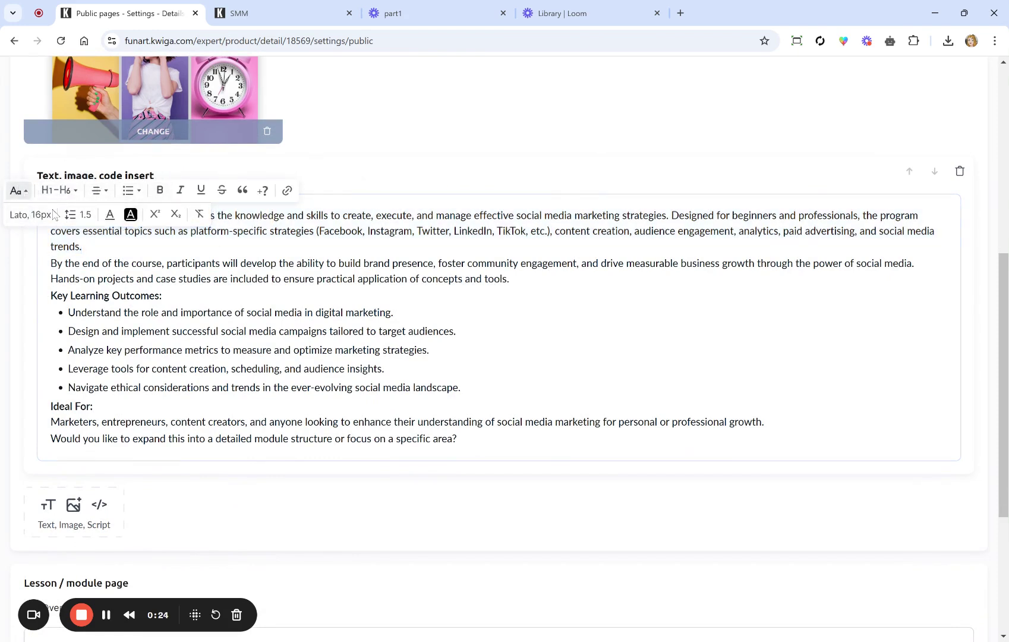
left_click(41, 215)
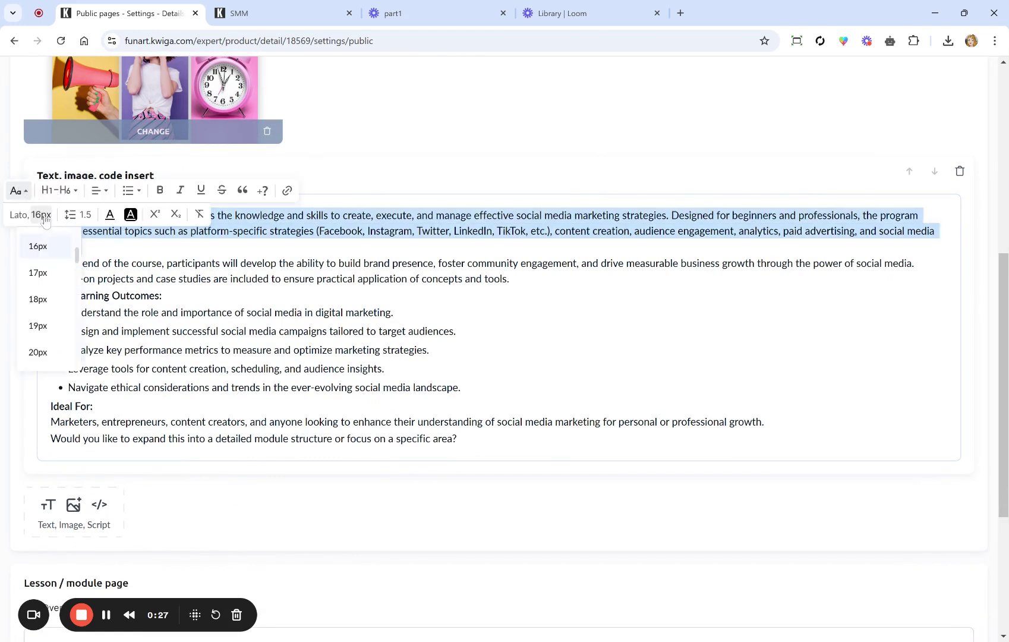
left_click(42, 357)
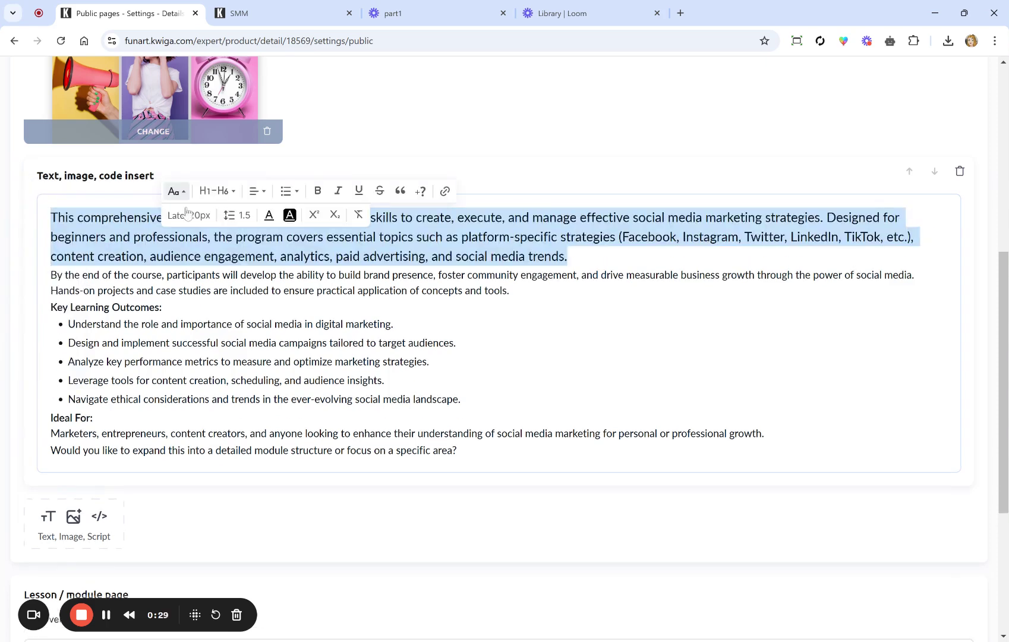
left_click(268, 215)
left_click(224, 291)
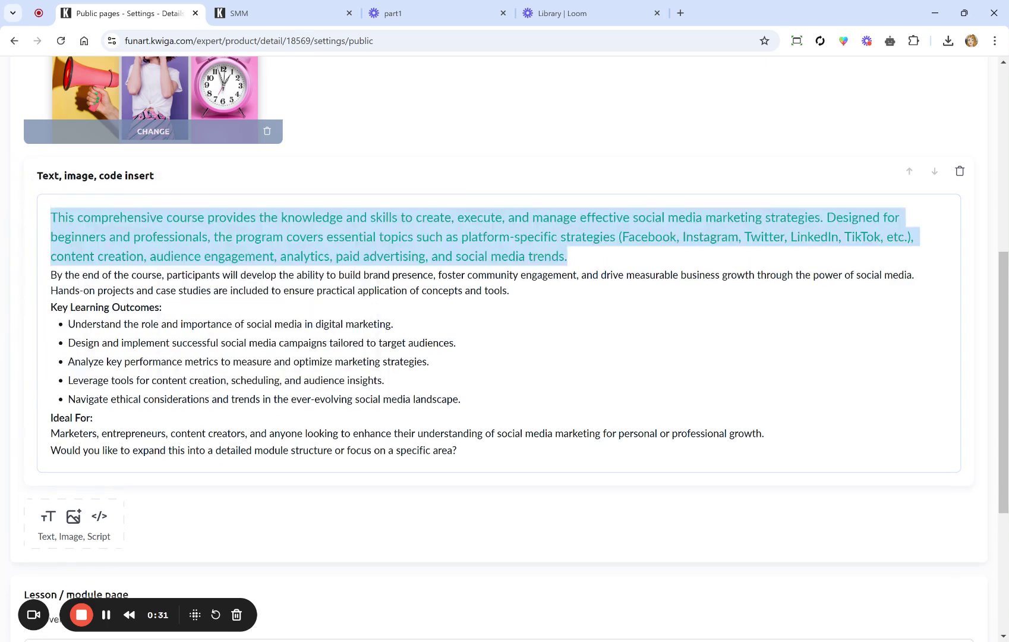
Insert an image from the computer on a new line below the course description text
left_click(161, 307)
scroll(179, 350, "down", 3)
left_click(457, 255)
key("Return")
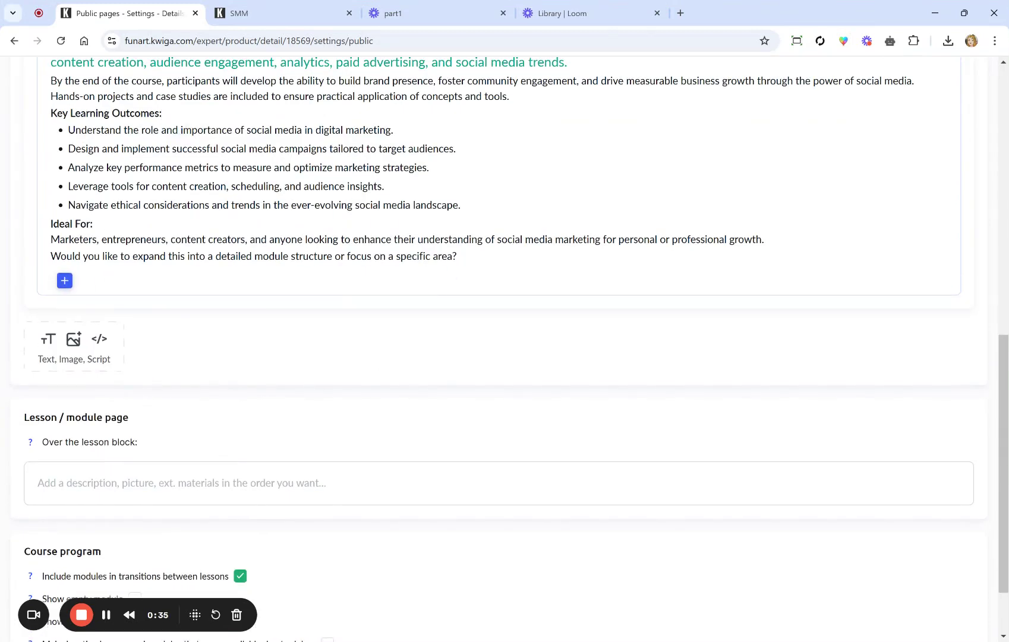
left_click(65, 280)
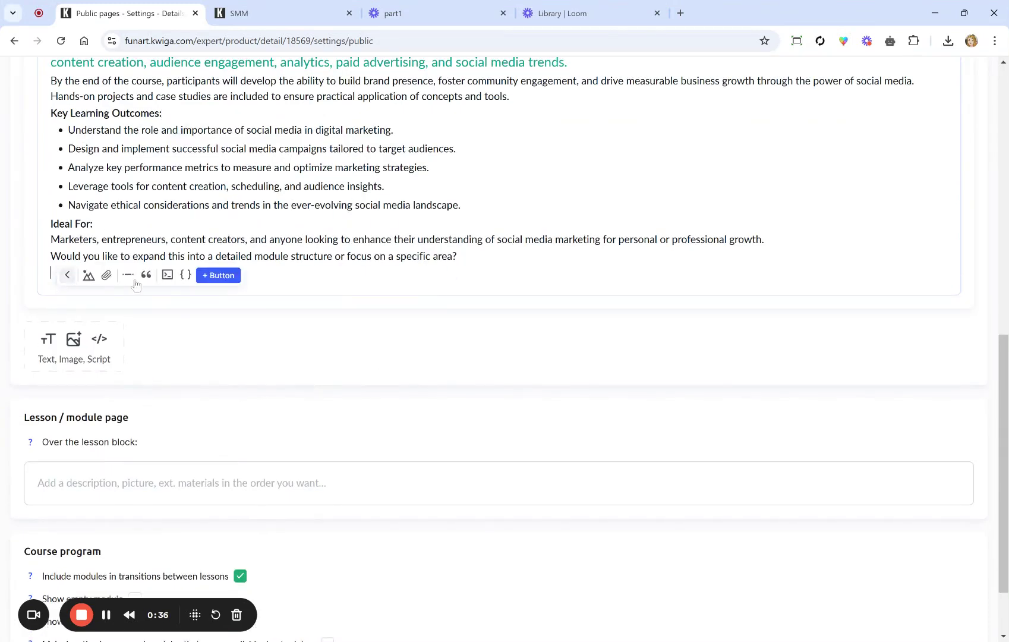
left_click(89, 276)
key("Return")
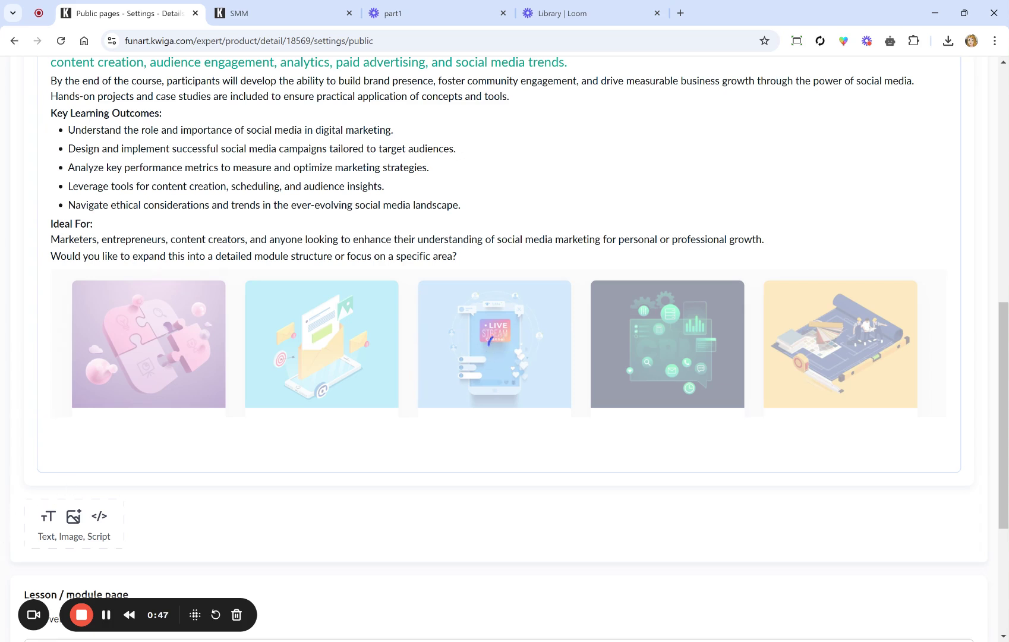
left_click(51, 450)
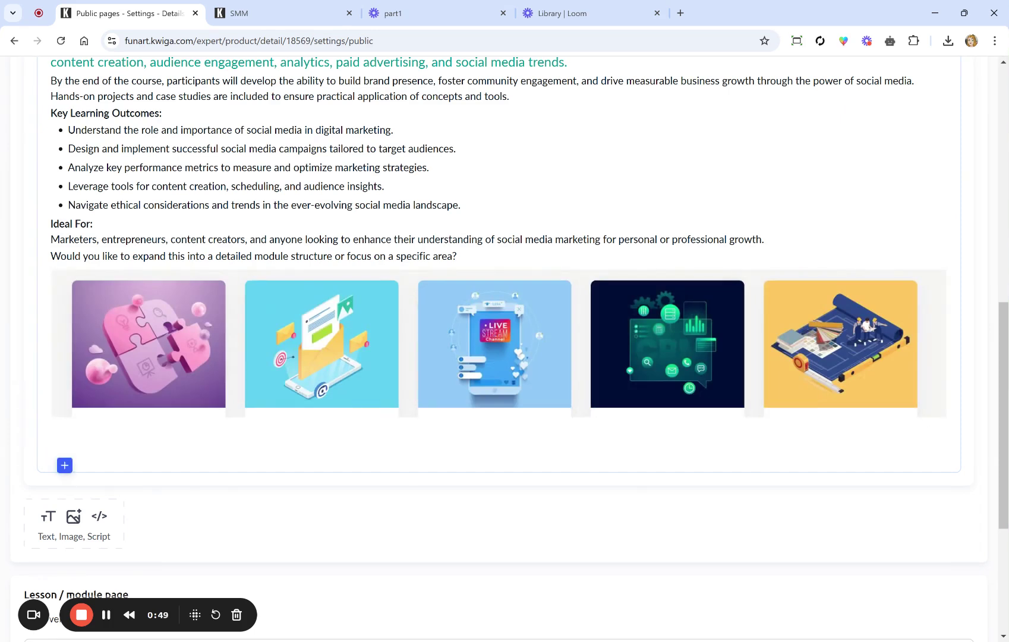
key("Return")
left_click(65, 474)
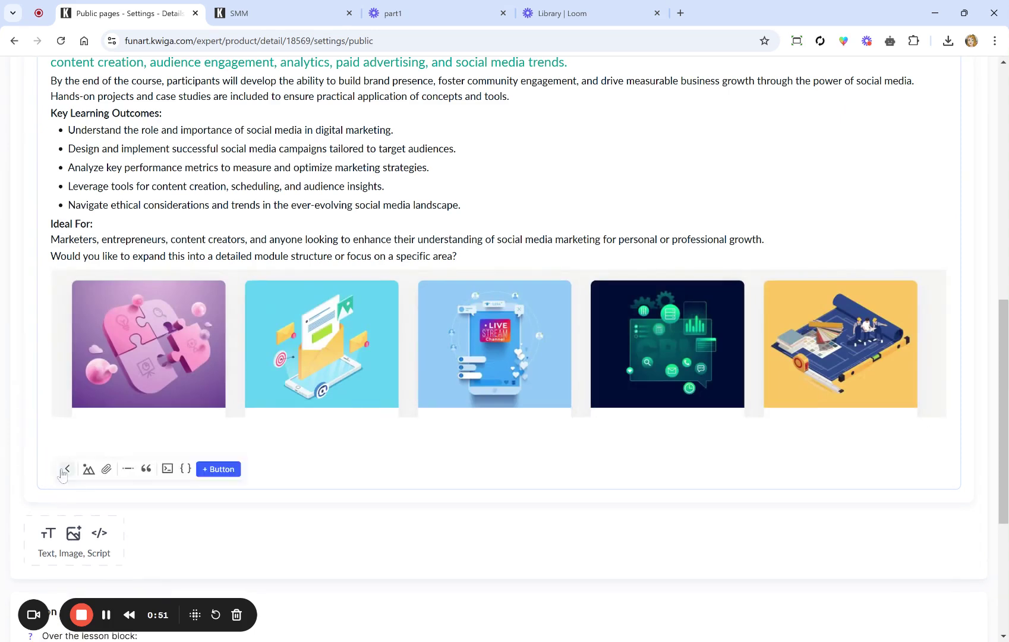
left_click(219, 468)
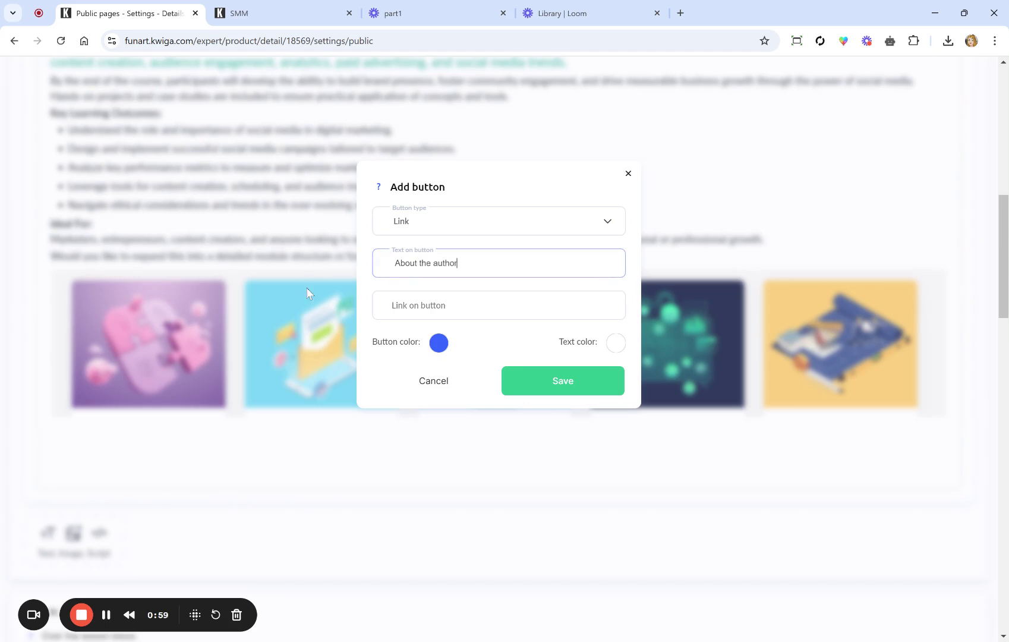
left_click(438, 343)
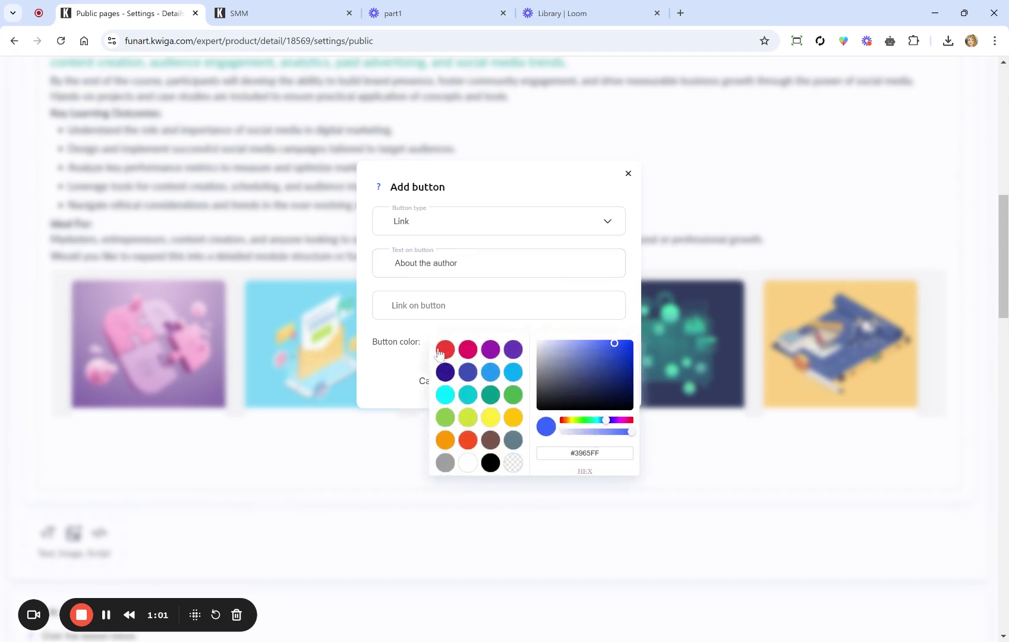
left_click(498, 397)
left_click(416, 304)
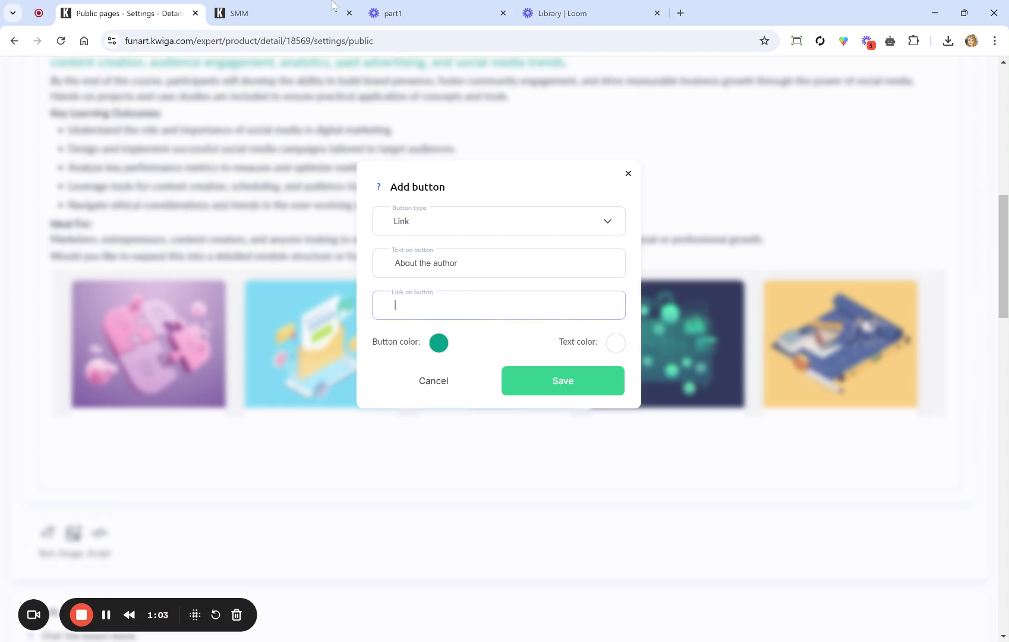
left_click(237, 13)
left_click(125, 13)
type("https://funart.kwiga.com/")
left_click(538, 380)
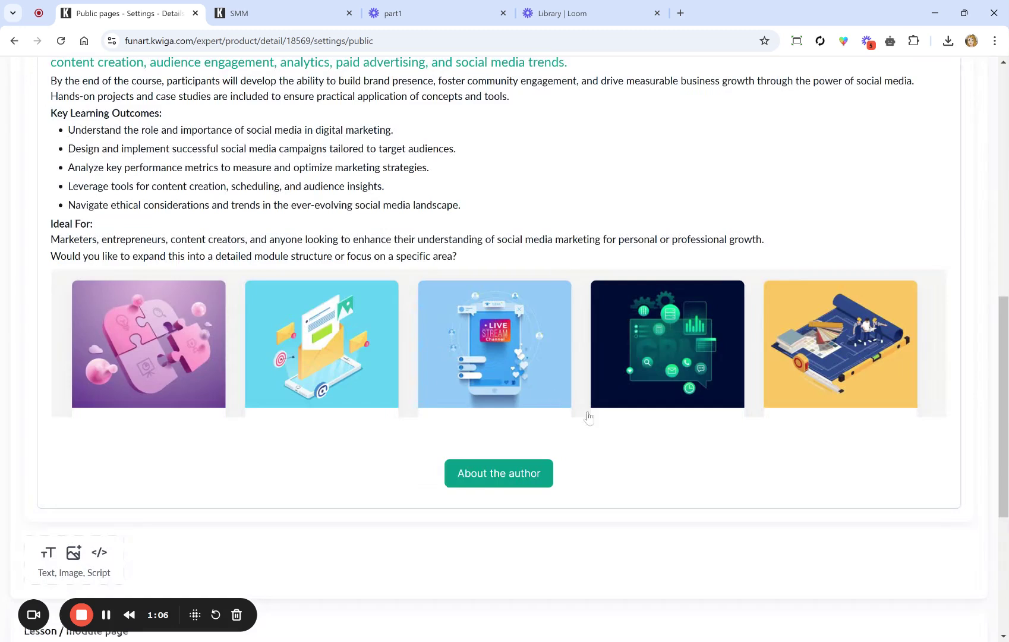
Set the inserted image's location to Center in its image settings
left_click(749, 307)
left_click(932, 282)
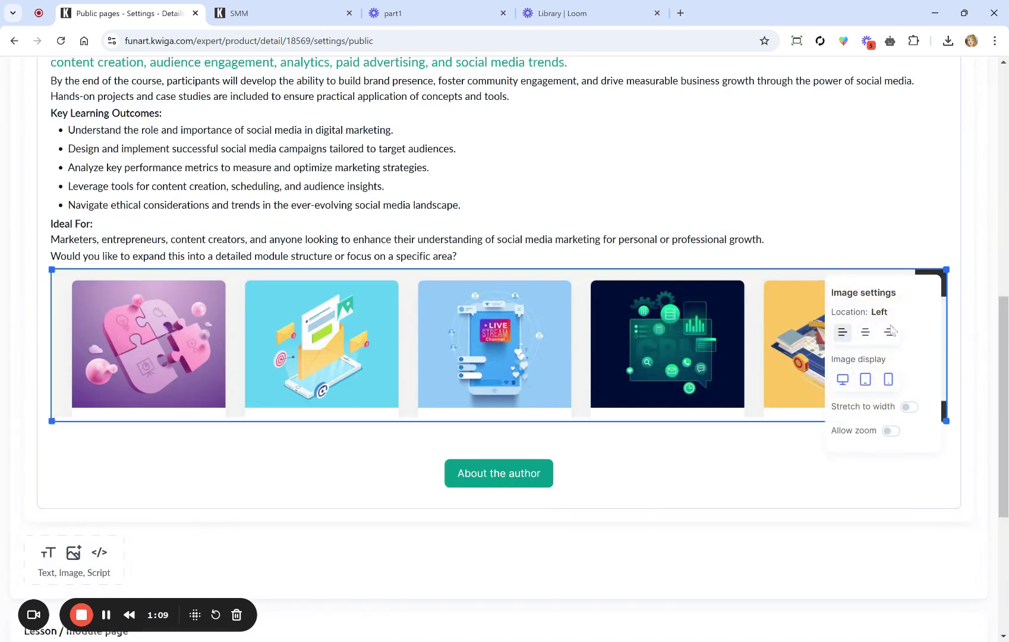
left_click(864, 333)
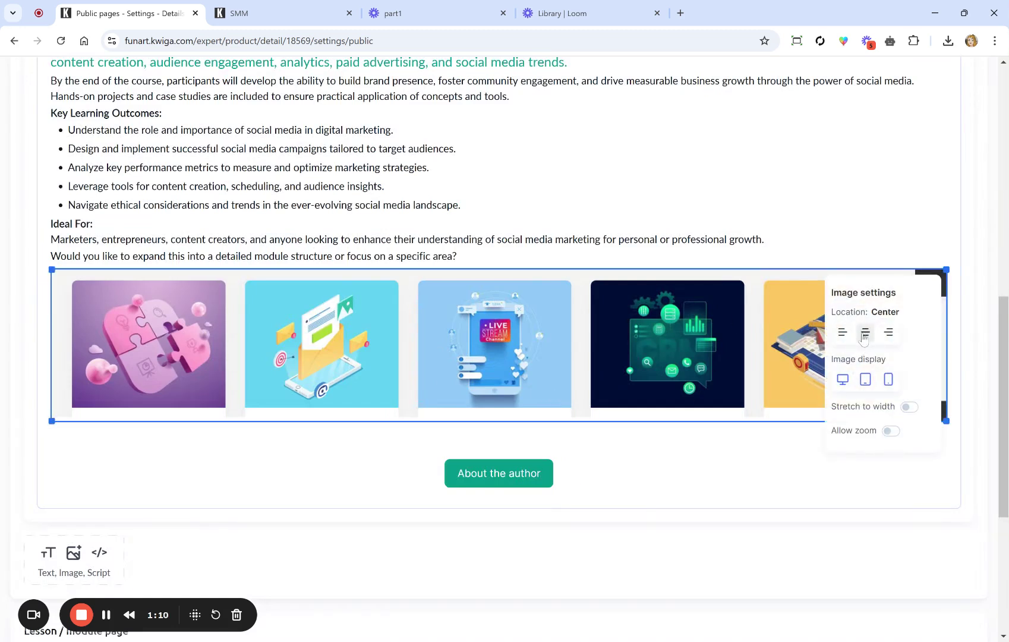
left_click(866, 385)
scroll(718, 480, "down", 2)
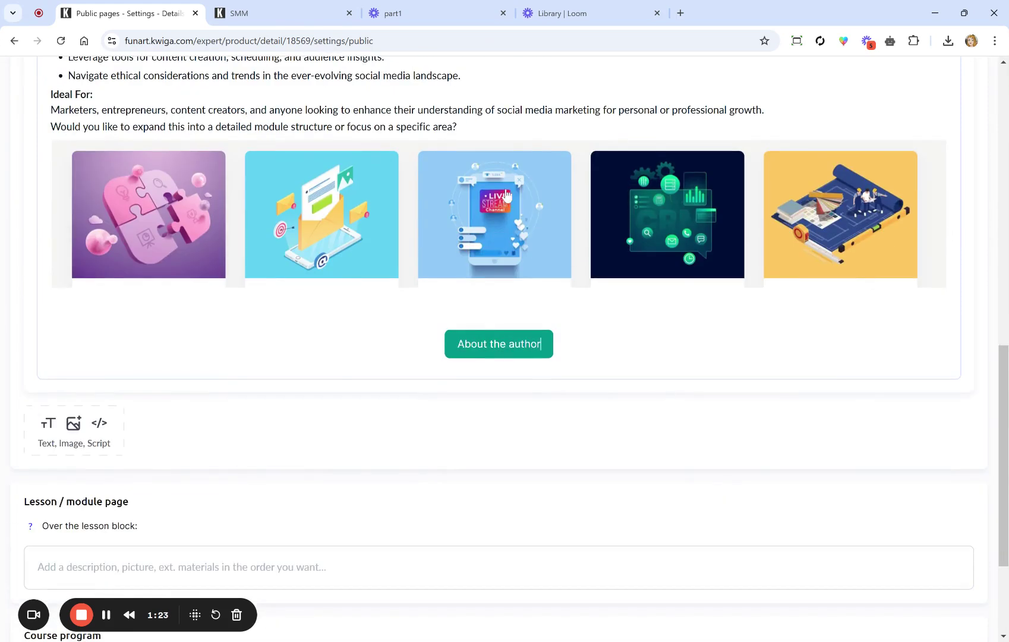
Close the old course page and the other extra browser tabs, keeping only the public page settings open
scroll(719, 480, "up", 3)
left_click(279, 13)
left_click(503, 14)
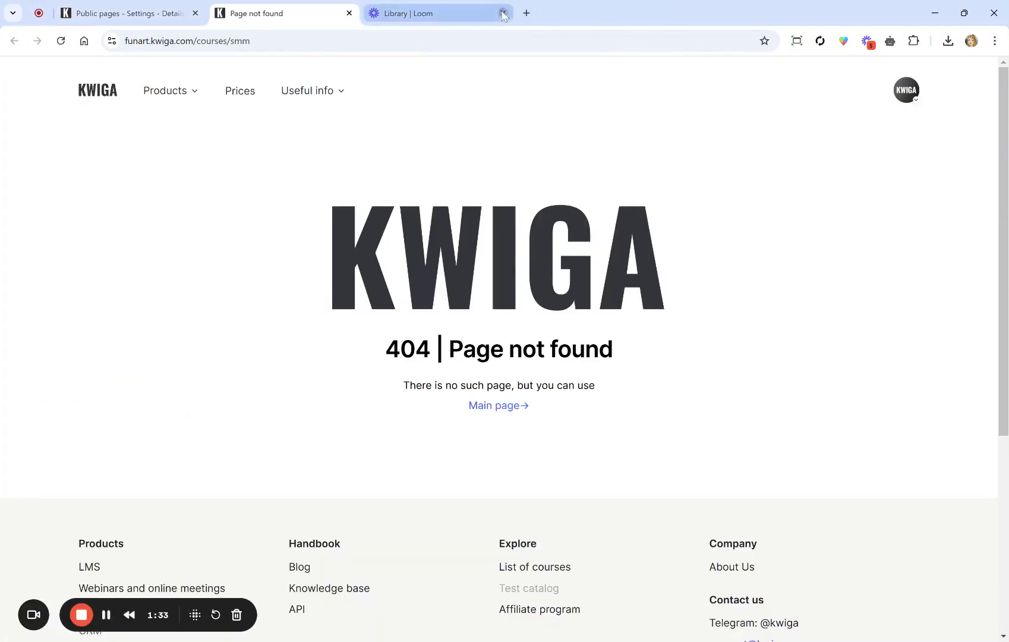
left_click(503, 13)
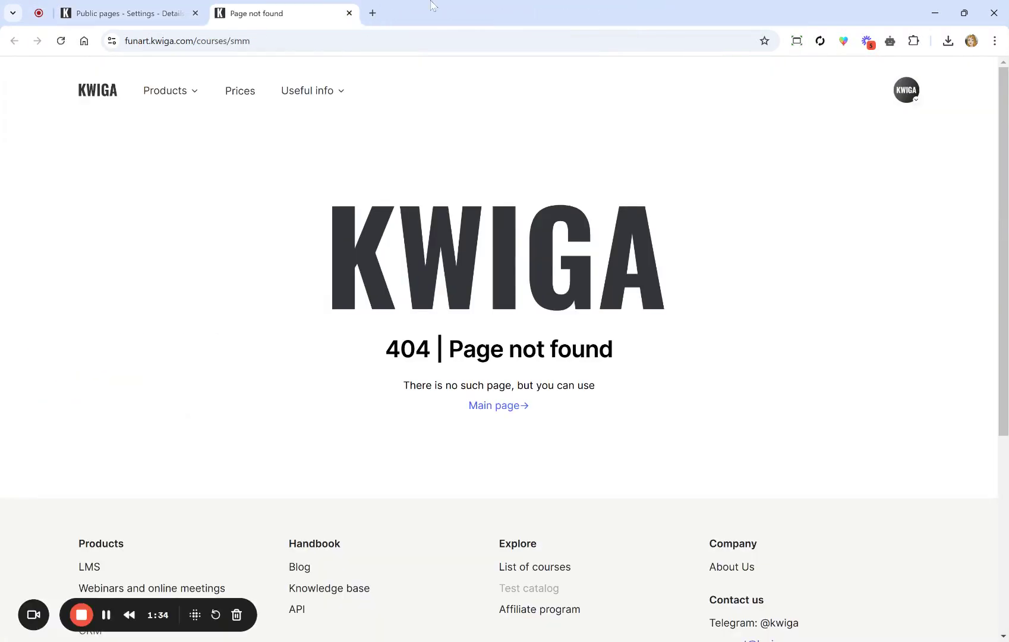
left_click(349, 14)
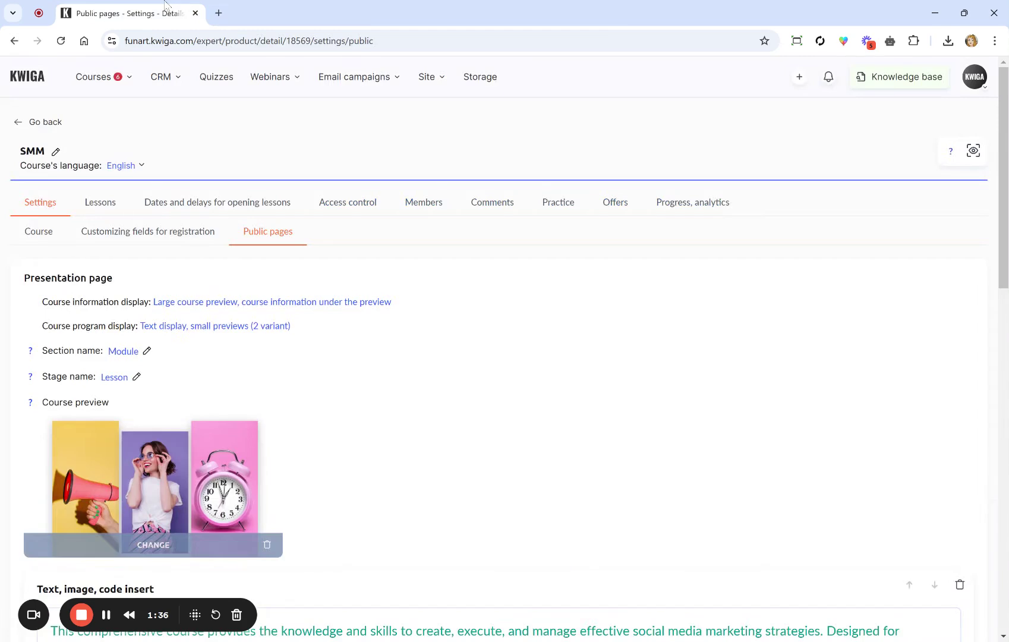
left_click(81, 615)
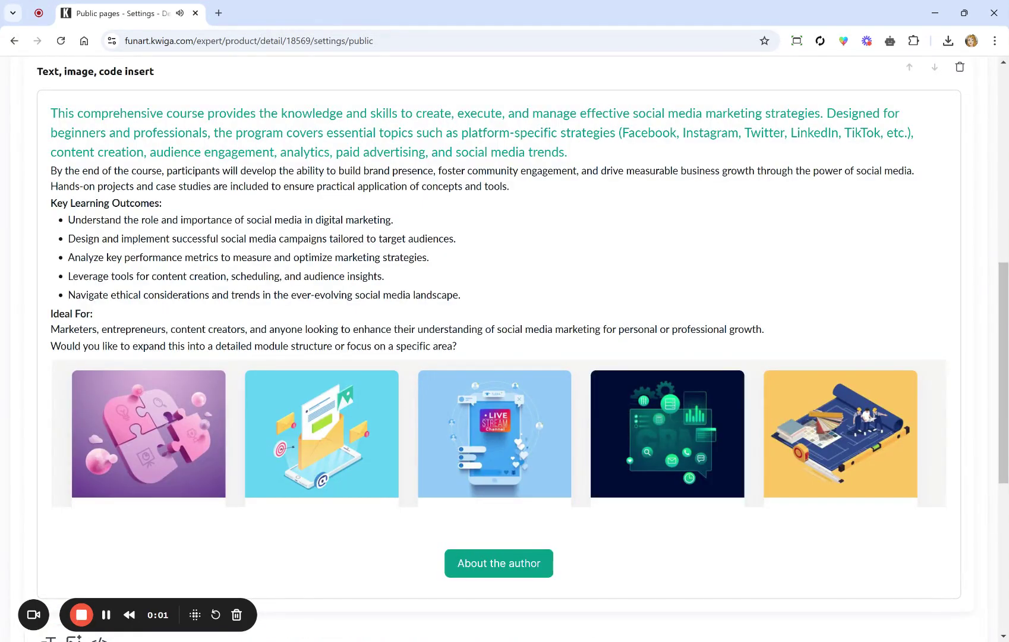
Preview the public course page and examine its cover, description, image, author button and course program
scroll(587, 281, "up", 9)
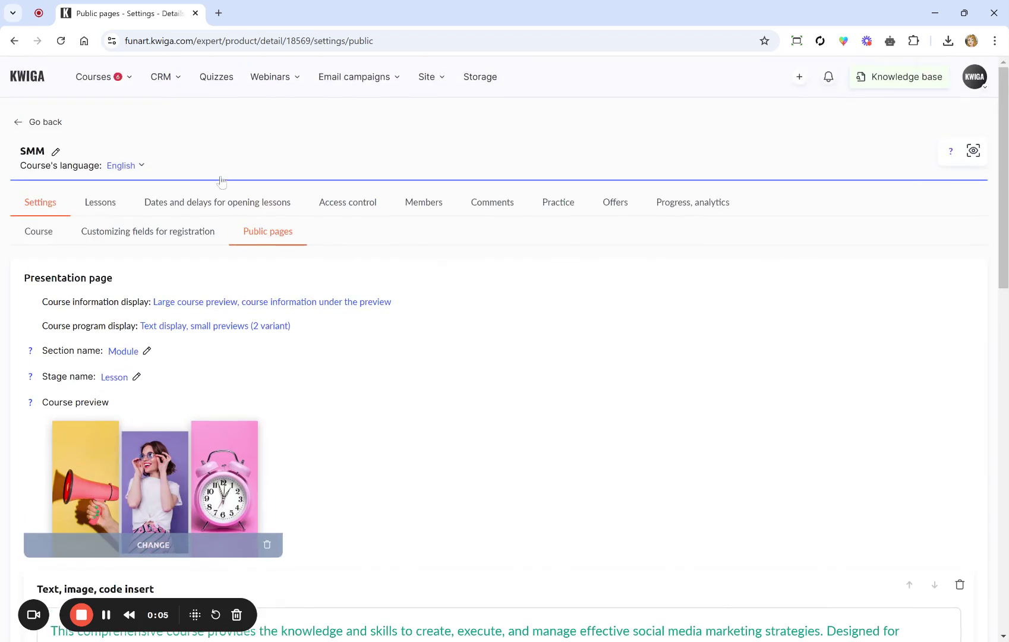
left_click(973, 152)
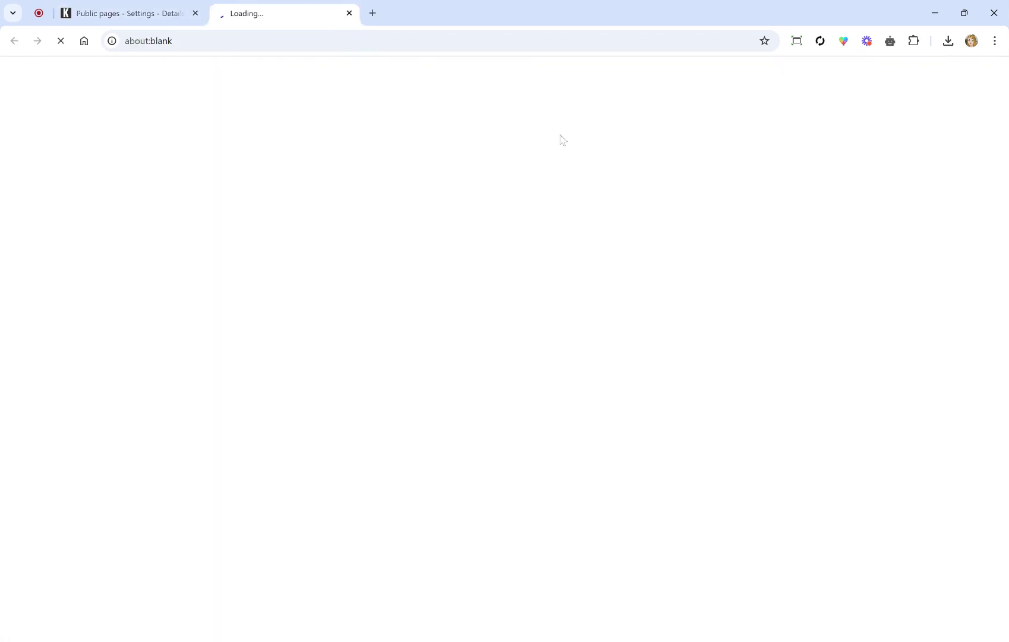
scroll(495, 179, "down", 4)
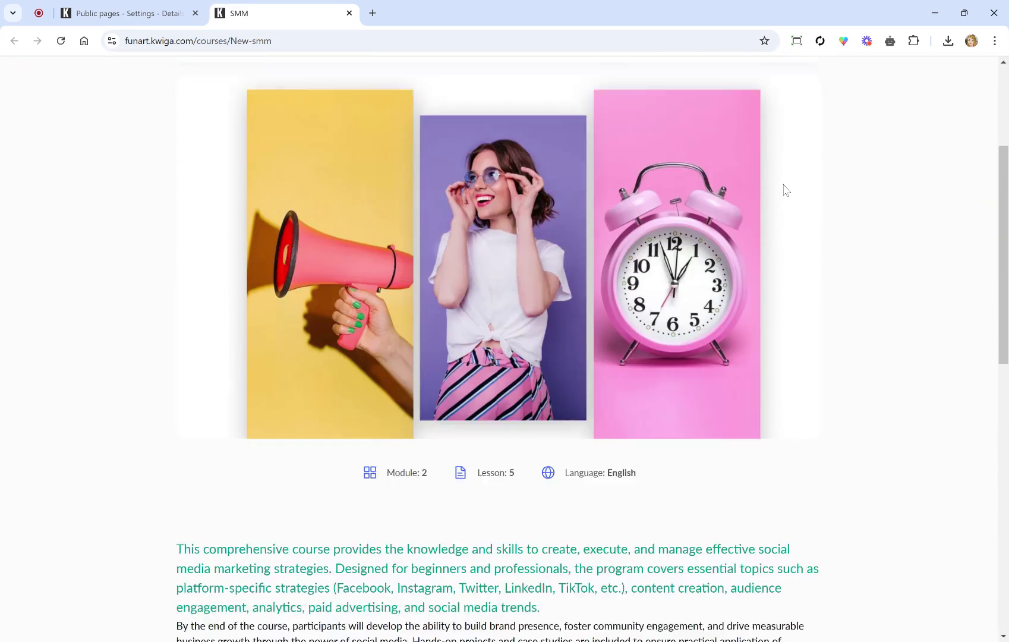
scroll(563, 186, "down", 4)
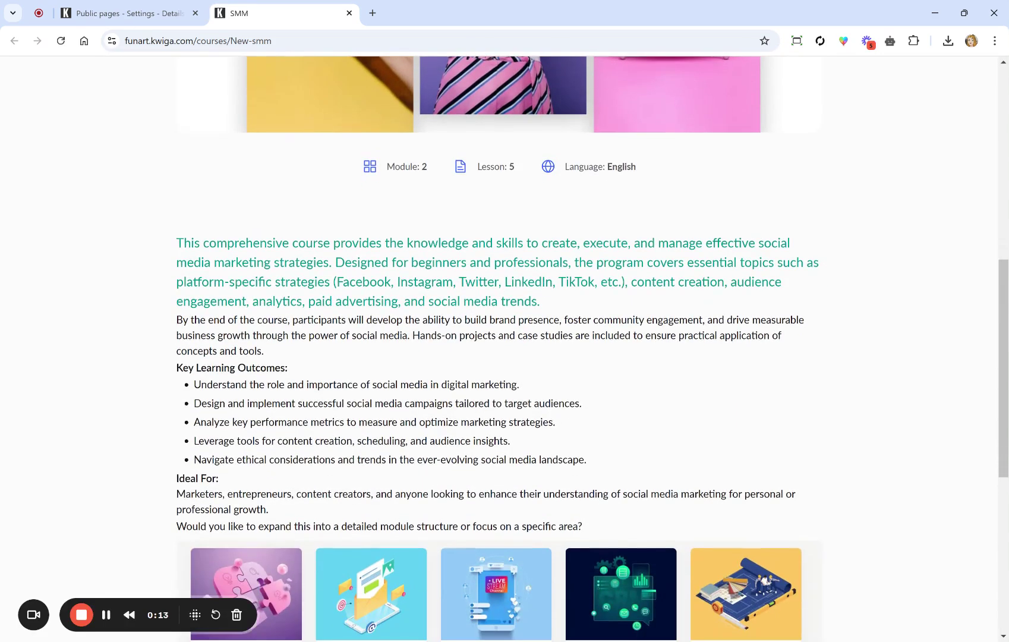
left_click_drag(177, 243, 219, 477)
scroll(682, 475, "down", 3)
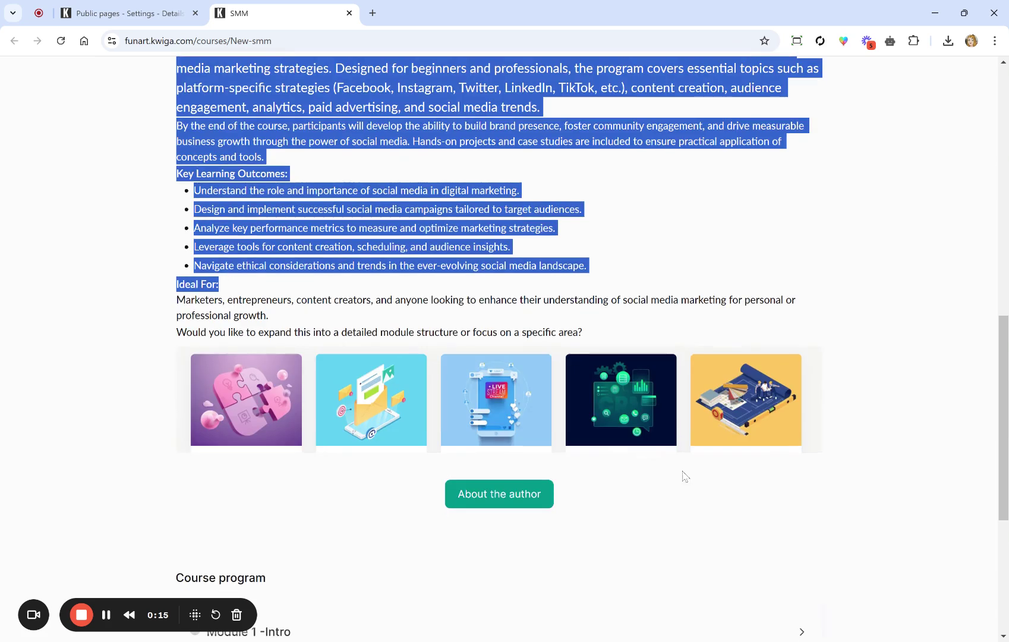
left_click(477, 316)
scroll(522, 501, "down", 3)
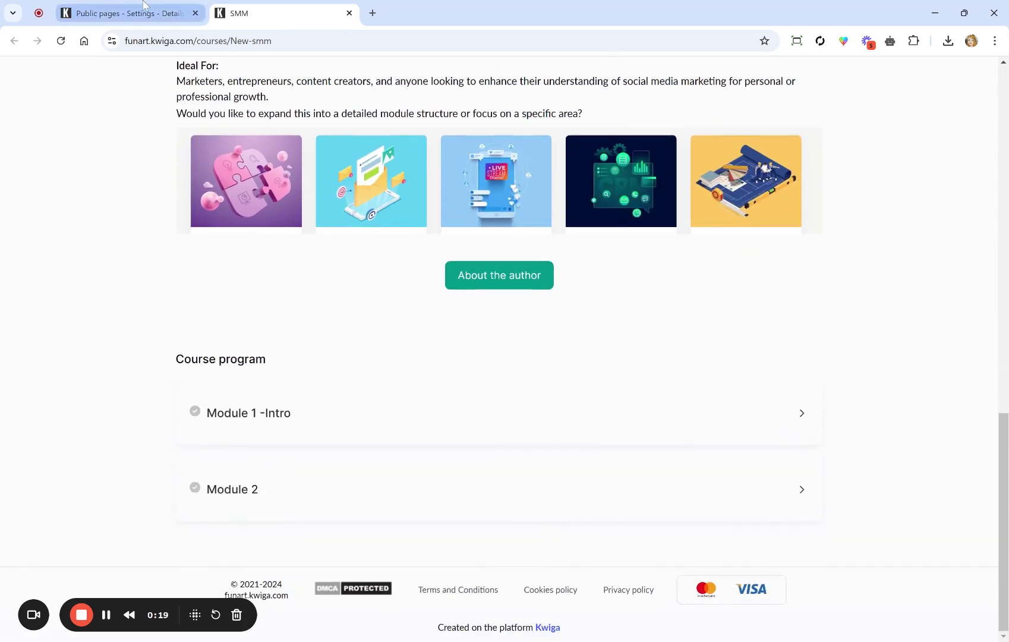
Set the course information display to "Small course preview, information to the right of the preview" and view the course program display options
left_click(132, 15)
scroll(289, 373, "down", 2)
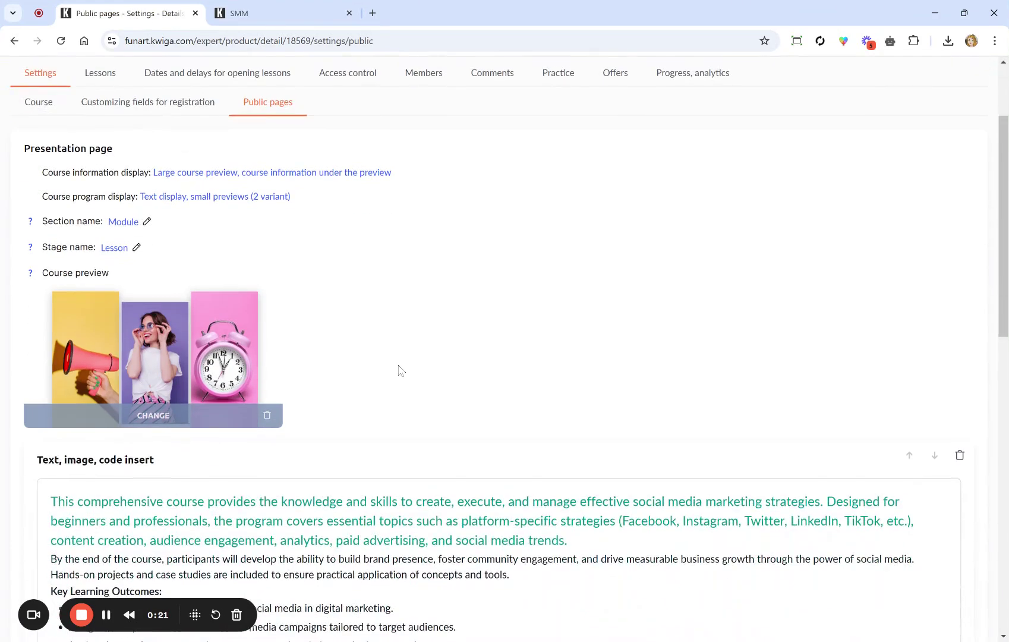
left_click(184, 174)
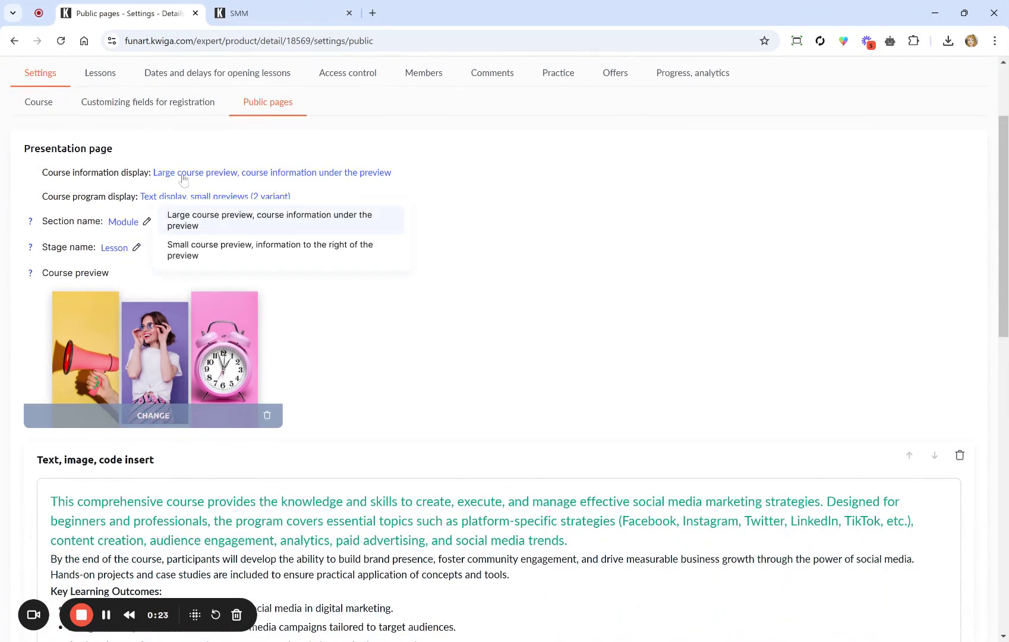
left_click(193, 255)
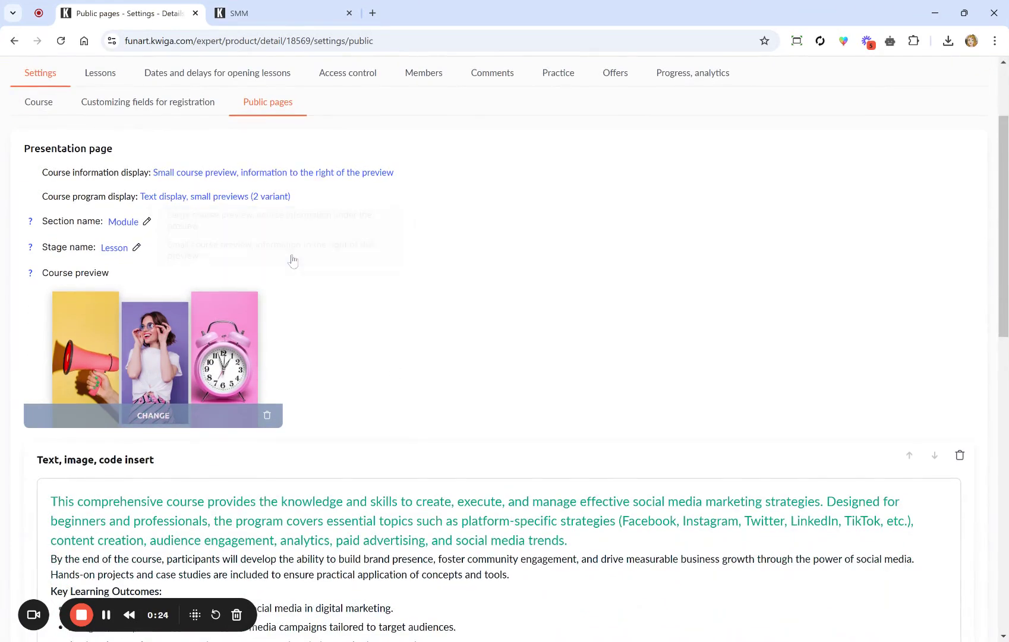
left_click(148, 201)
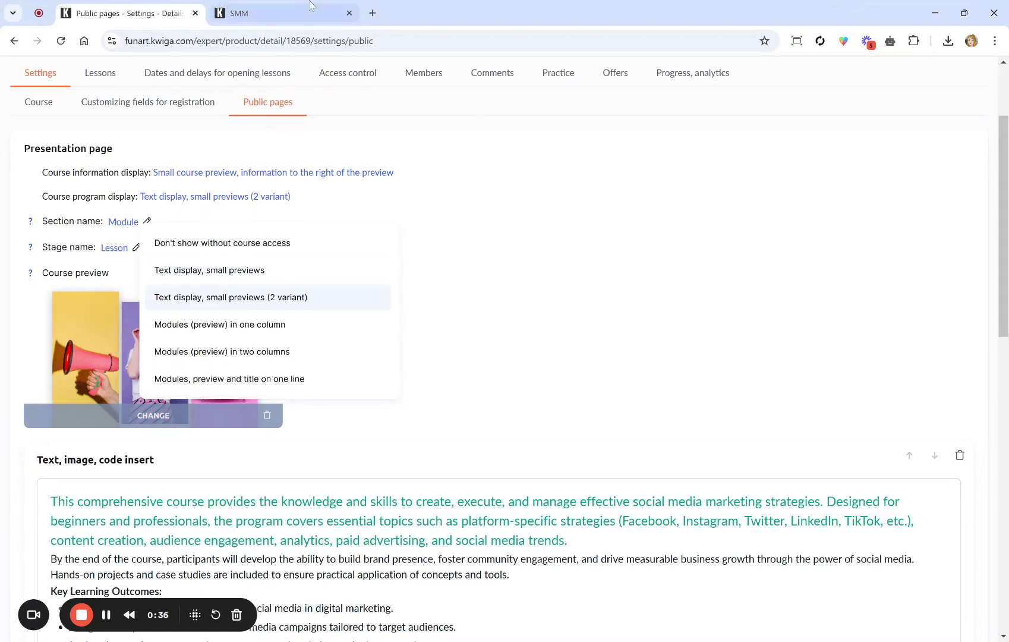
Reload the public course page to examine the changed layout, and look through the public page settings again
left_click(288, 13)
left_click(61, 41)
scroll(593, 257, "up", 5)
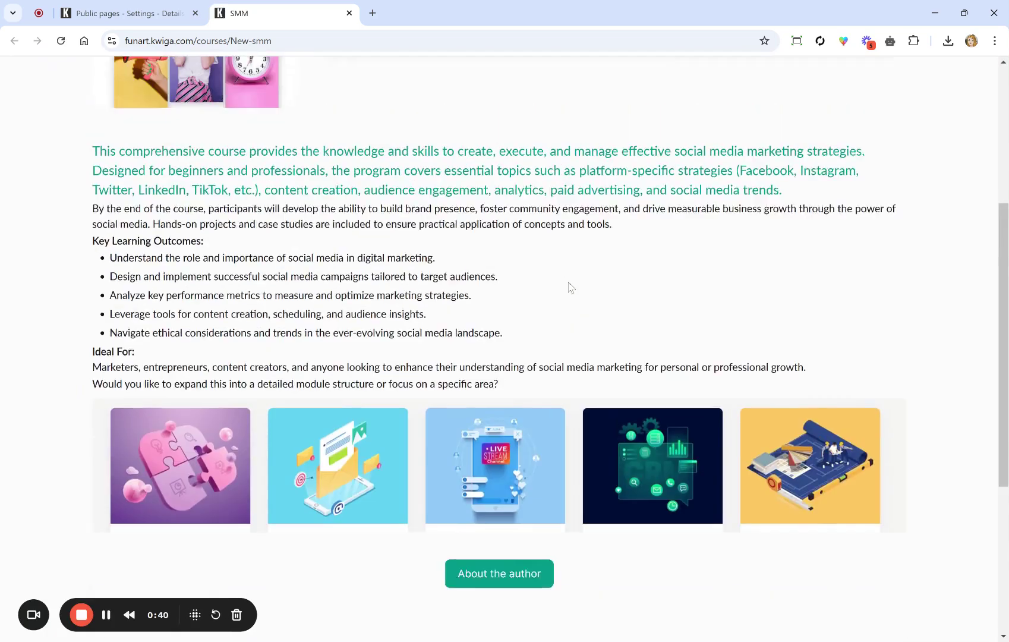
key("ctrl+shift+Tab")
scroll(308, 268, "down", 3)
left_click(673, 220)
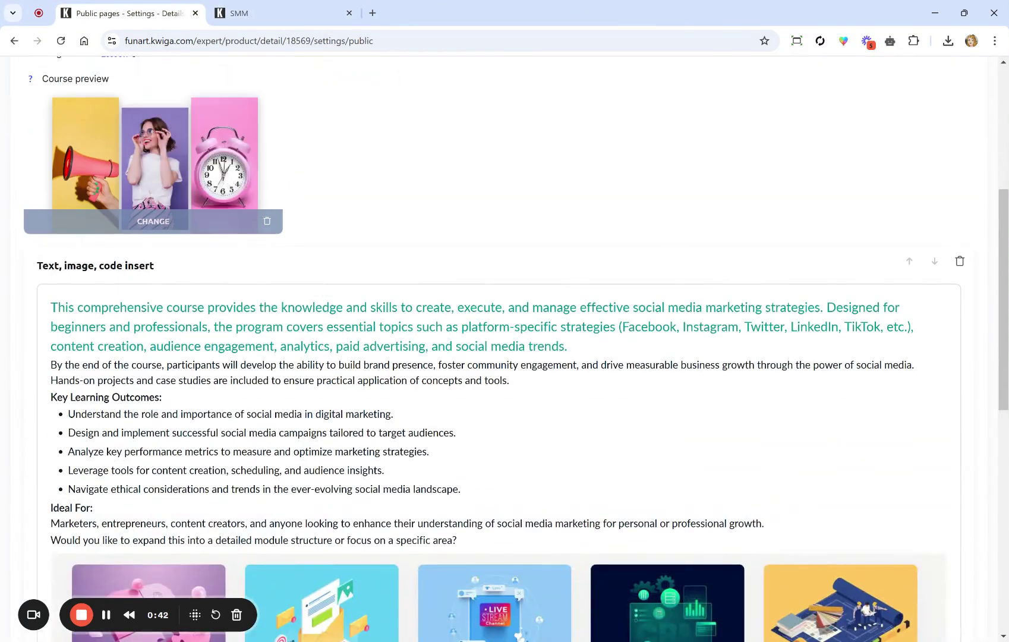
scroll(674, 220, "down", 5)
scroll(484, 392, "up", 8)
scroll(268, 210, "up", 3)
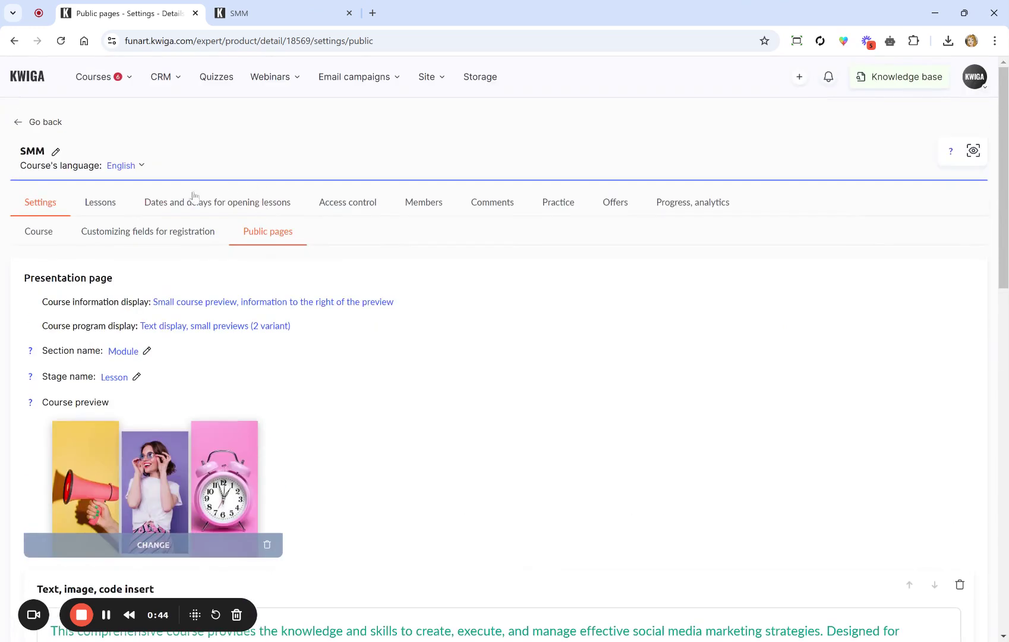
Enable the module preview for "Module 1 -Intro" in the course lessons and upload its image from the computer
left_click(101, 203)
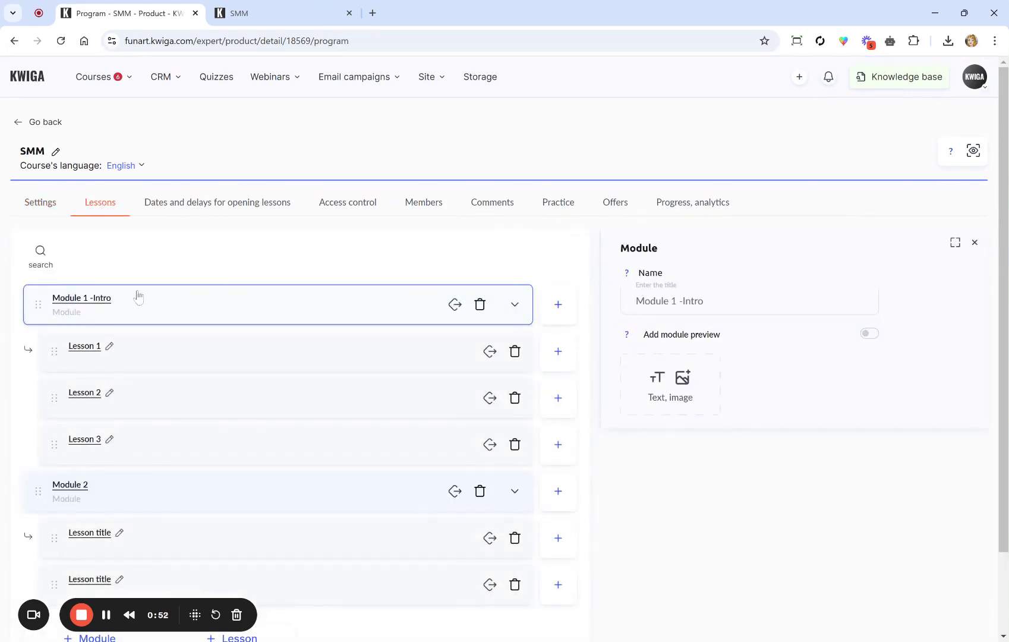
scroll(60, 327, "down", 2)
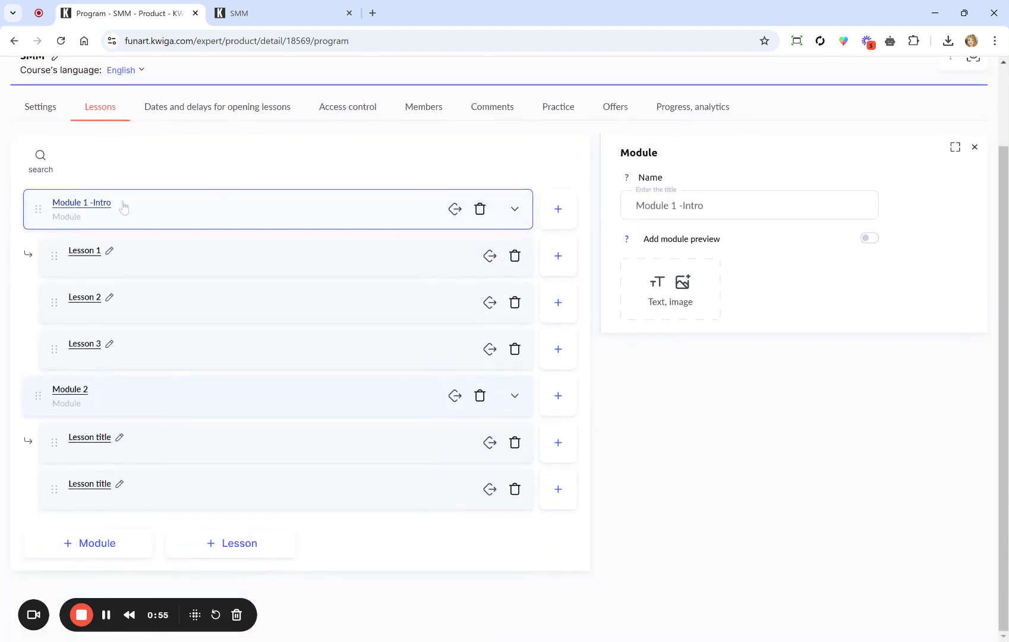
left_click(869, 238)
left_click(681, 298)
left_click(759, 366)
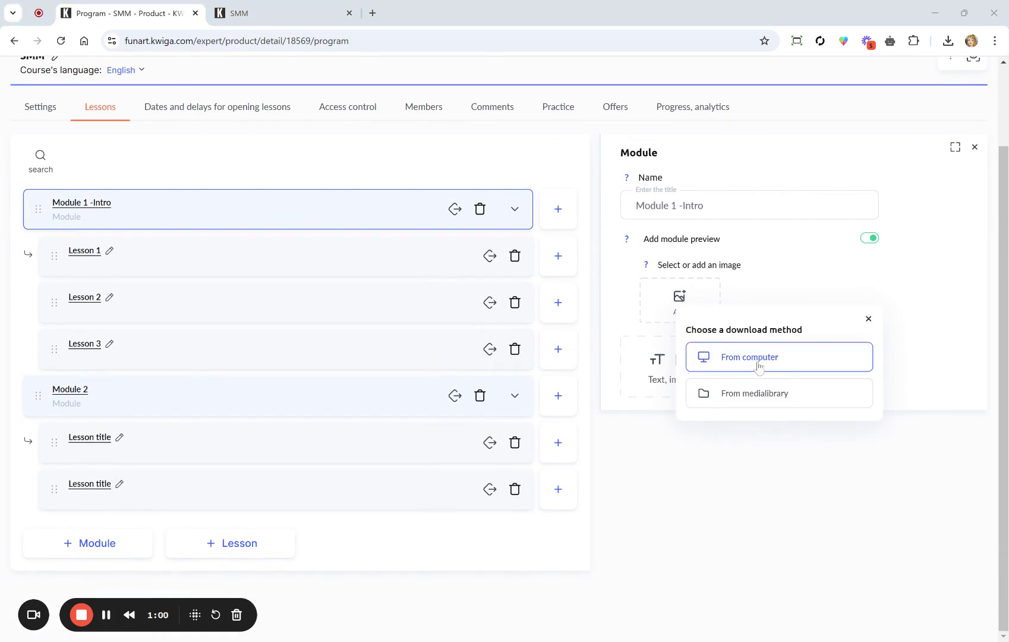
key("Return")
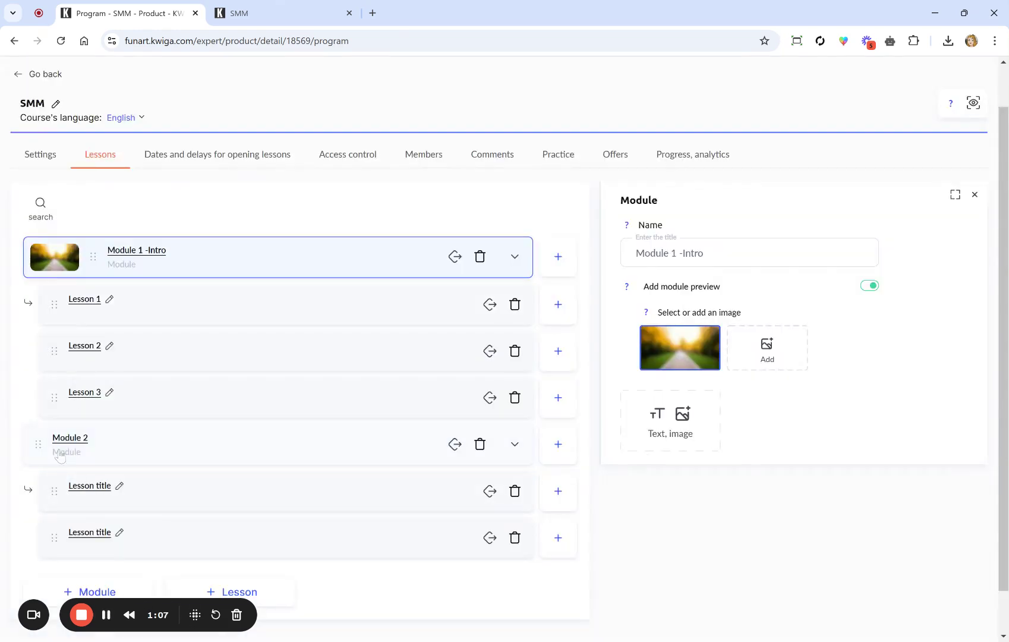
Enable the module preview for "Module 2", upload its image from the computer, and crop and save it
left_click(60, 456)
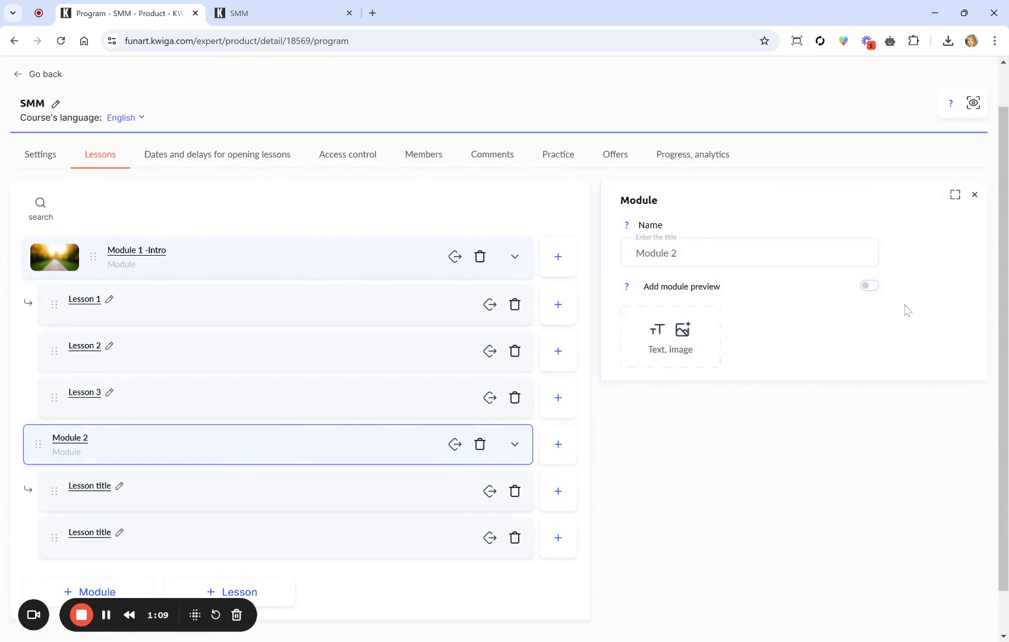
left_click(870, 286)
left_click(704, 356)
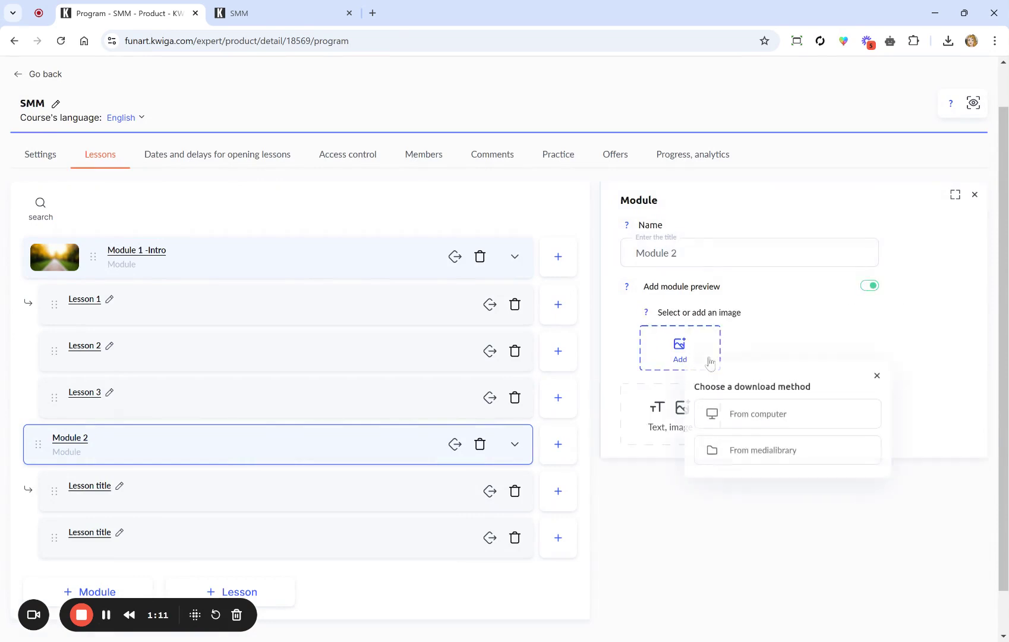
left_click(789, 424)
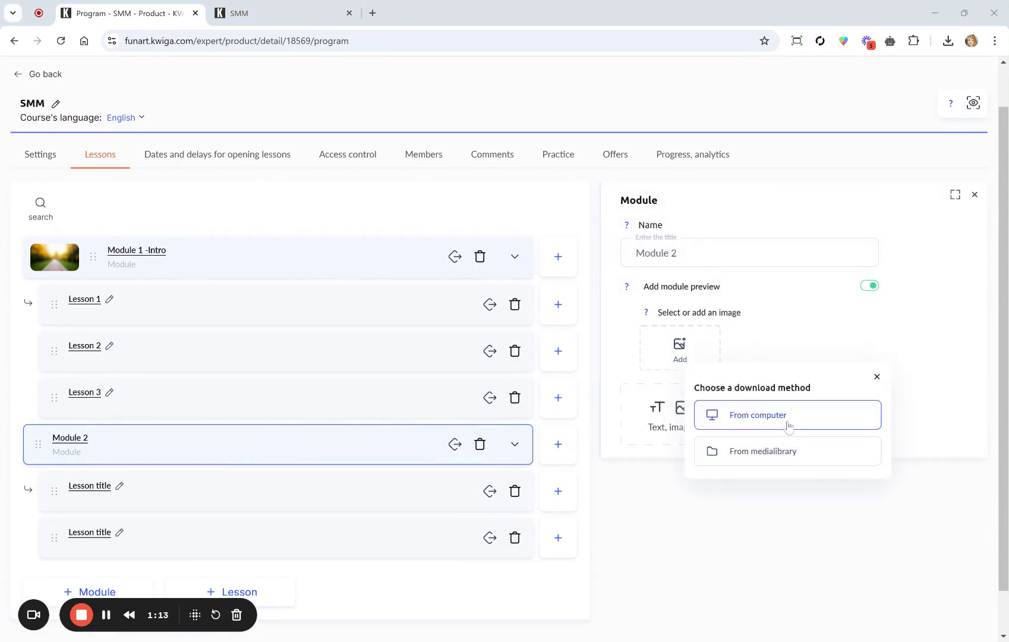
key("Return")
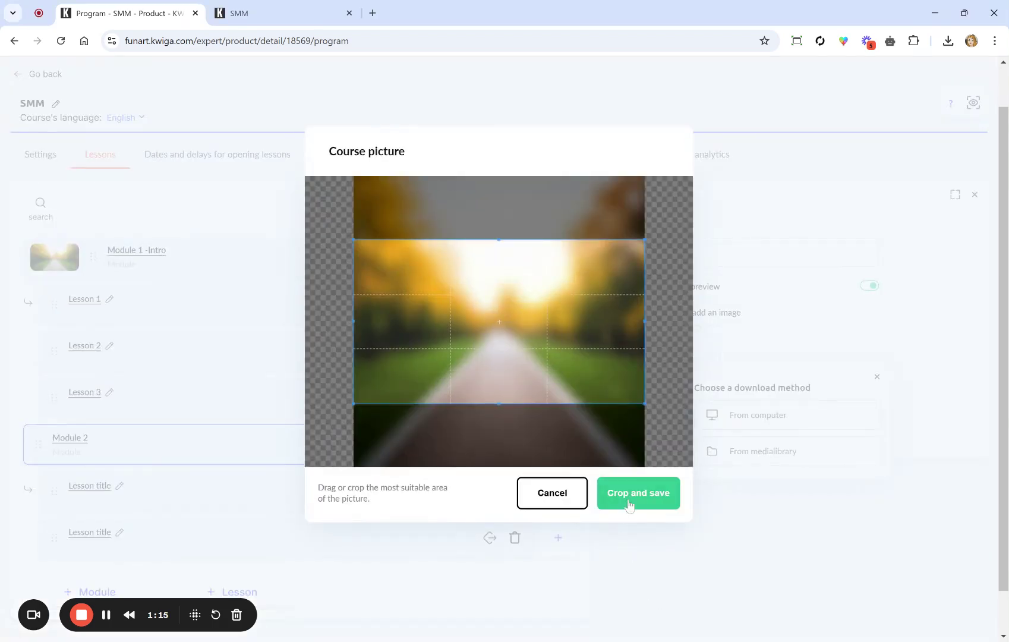
left_click(699, 490)
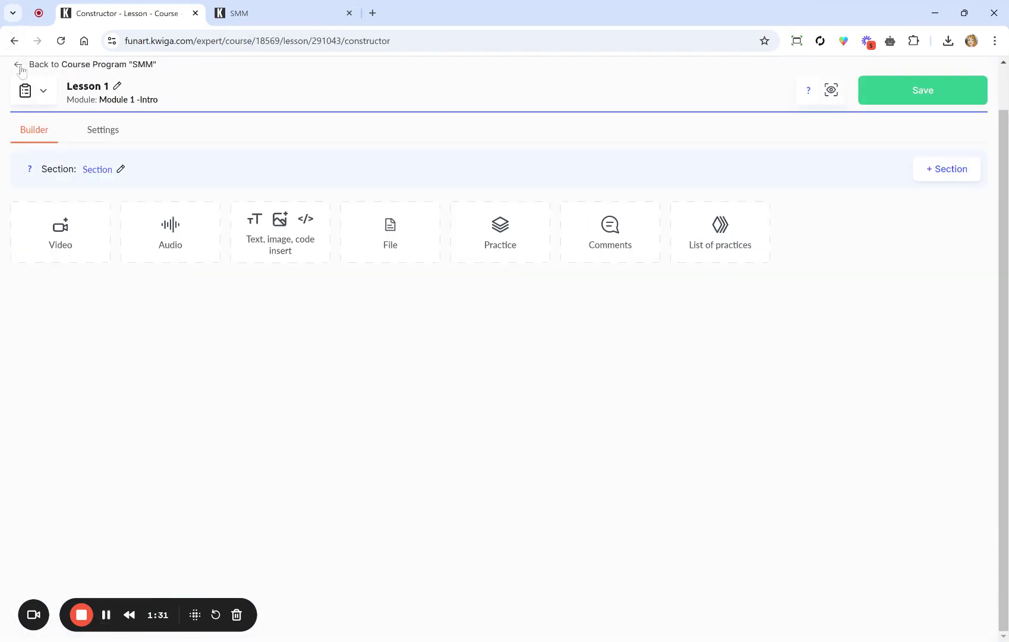
Return to the SMM course program and preview the public course page to examine the module images in the course program
left_click(21, 68)
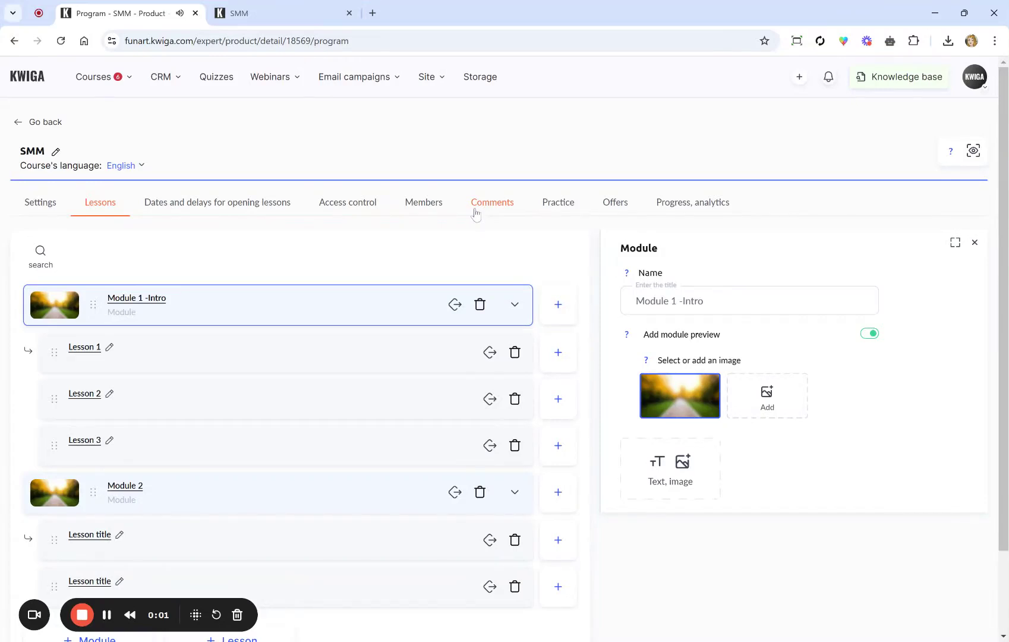
left_click(974, 153)
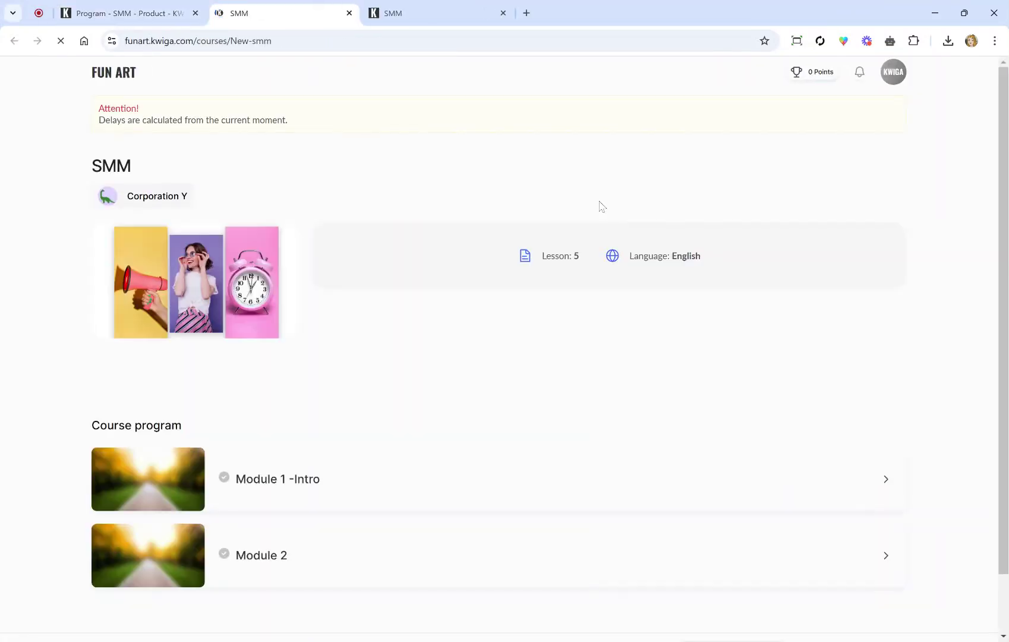
scroll(602, 215, "down", 9)
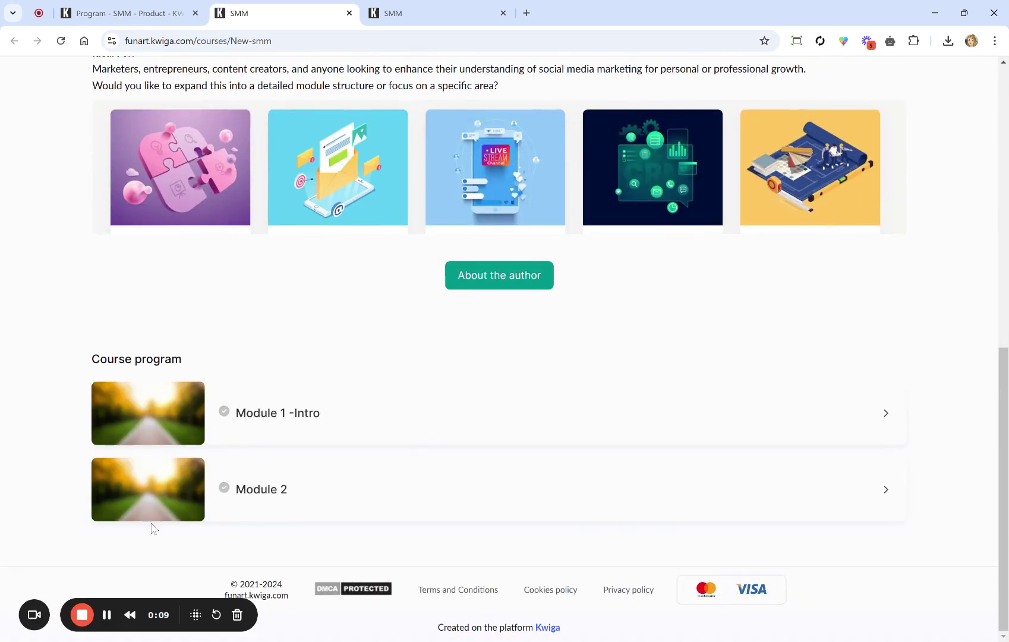
scroll(931, 364, "up", 7)
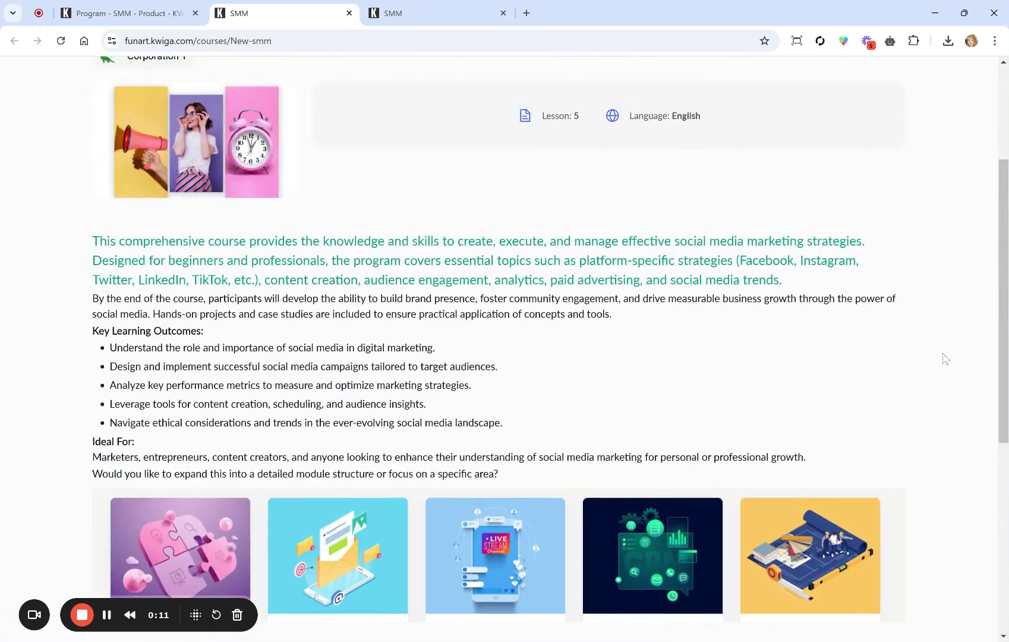
scroll(931, 364, "up", 4)
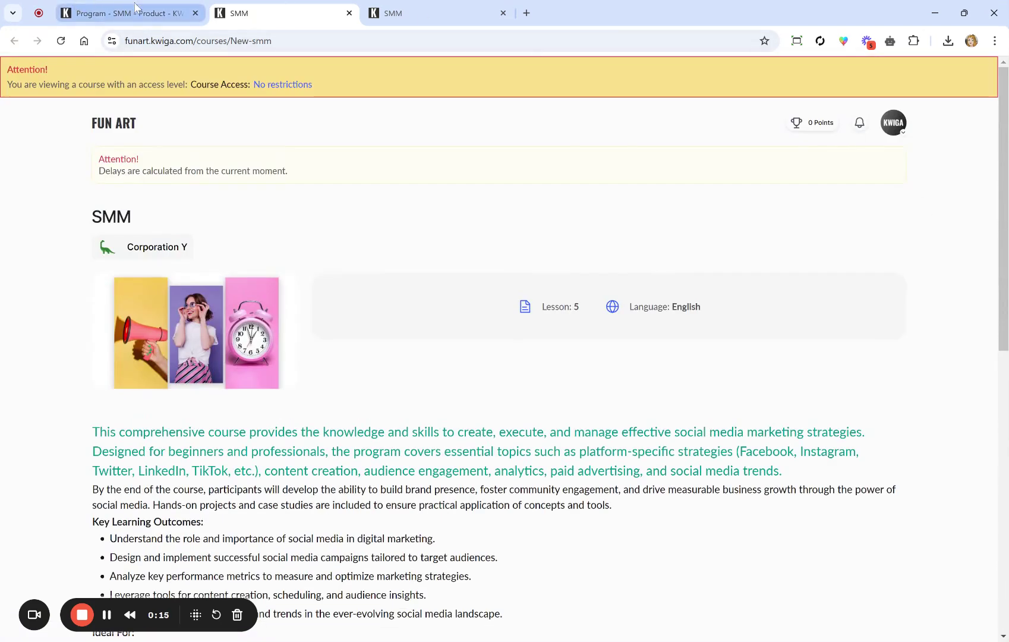
Go back to the course editor, look over the course's general settings, and reopen its lessons list
left_click(165, 24)
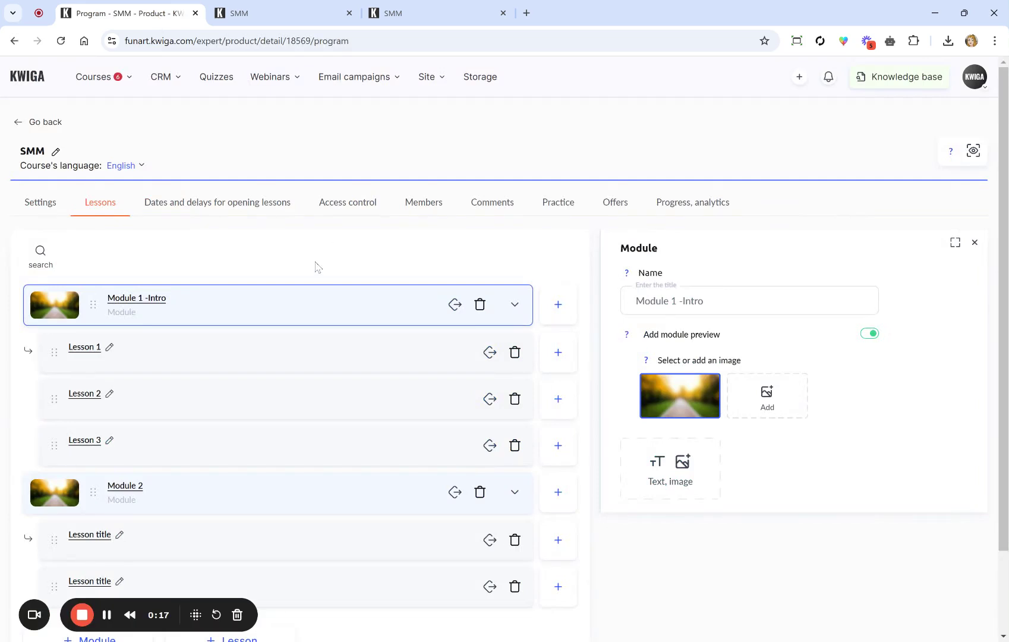
left_click(38, 203)
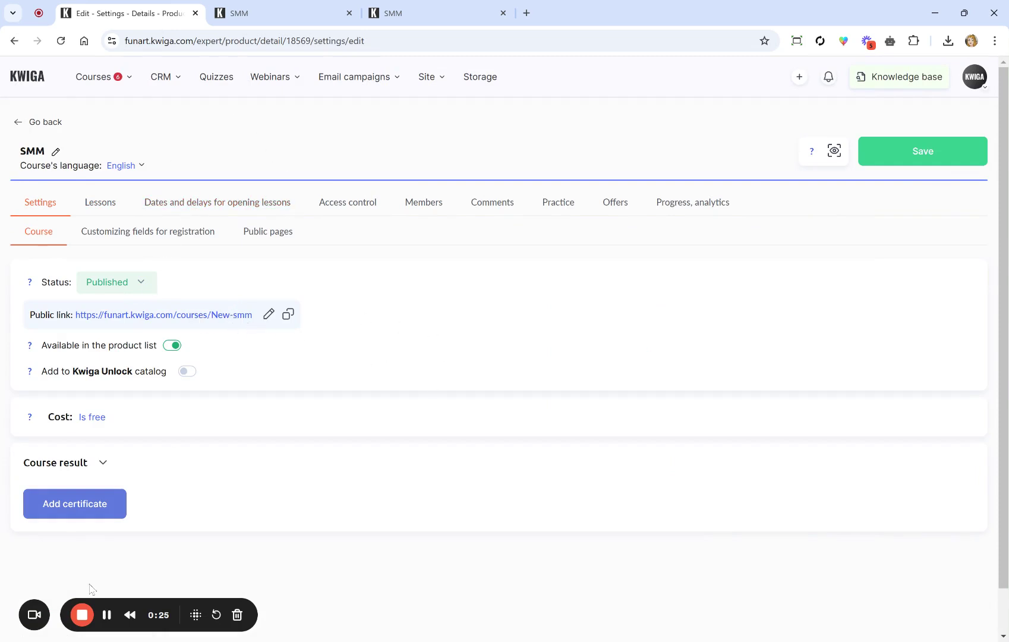
left_click(103, 205)
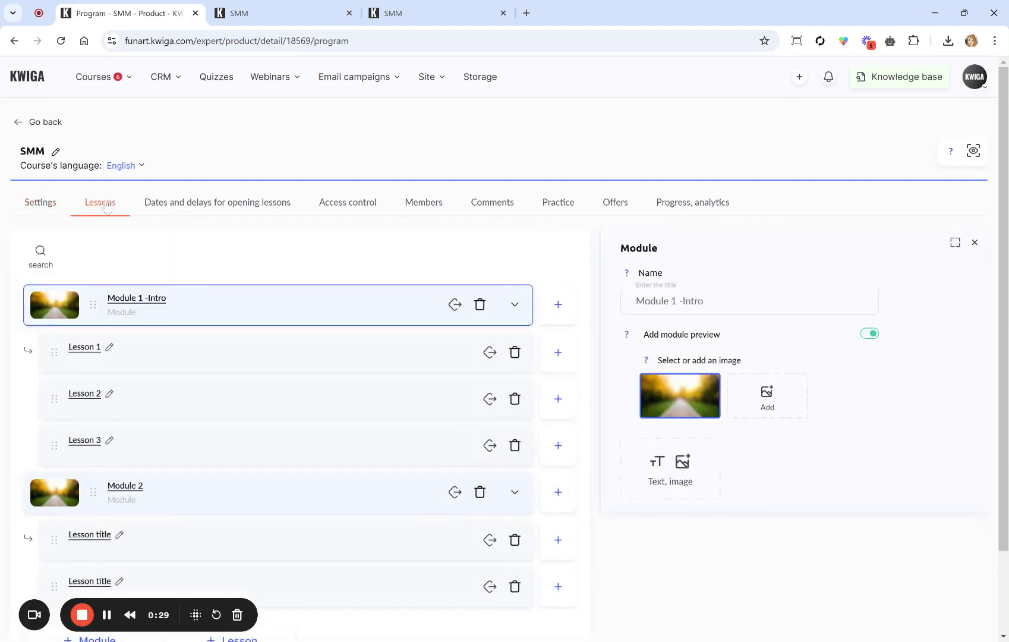